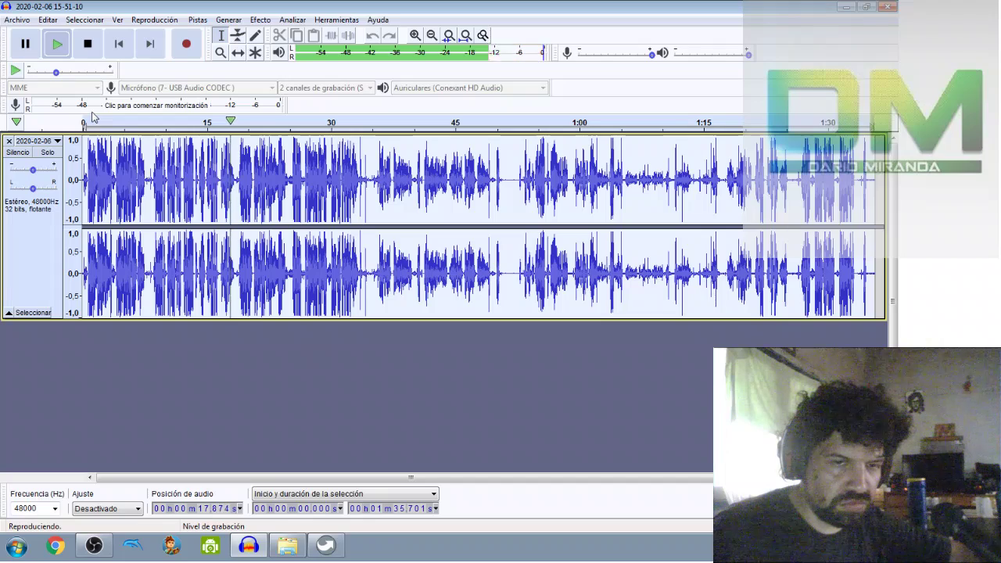
Step: Pause playback at about 50 s, check the mixer levels in OBS, and return to the audio editor
click(28, 44)
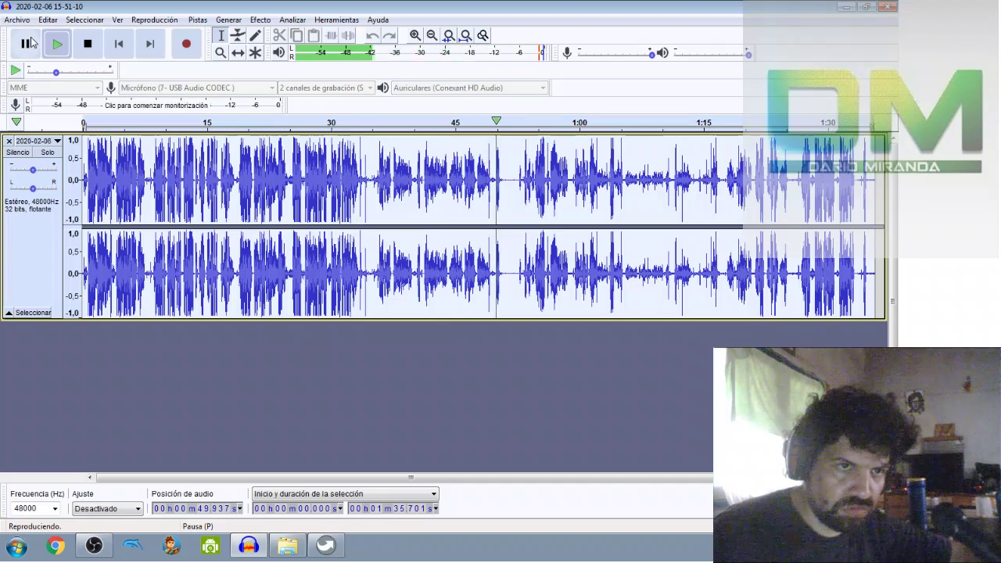
click(29, 44)
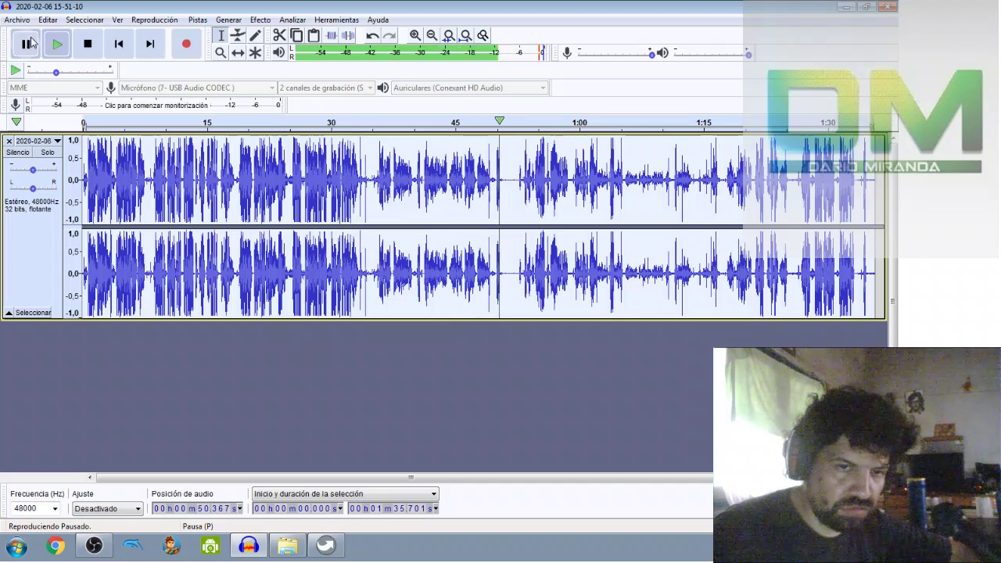
click(94, 545)
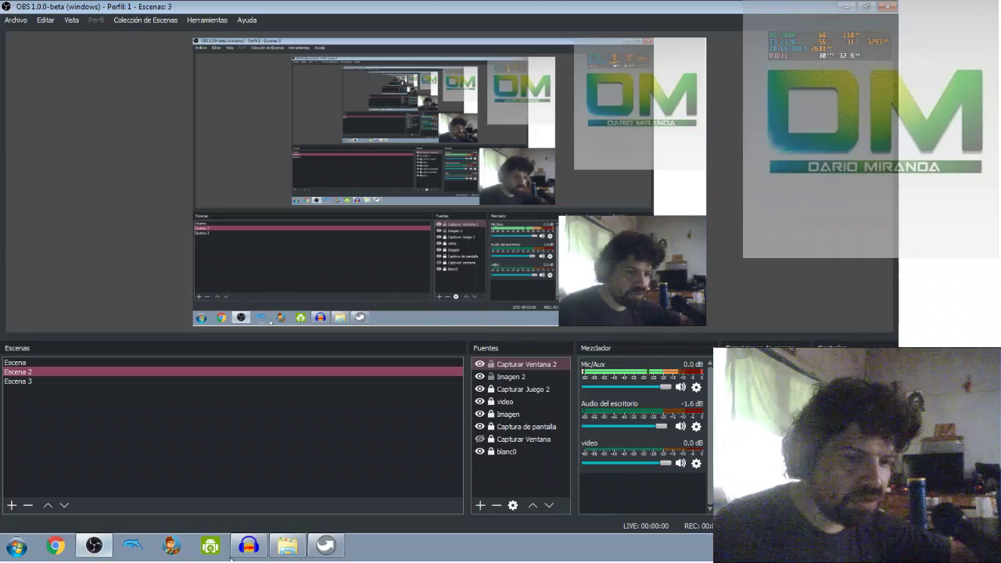
click(248, 546)
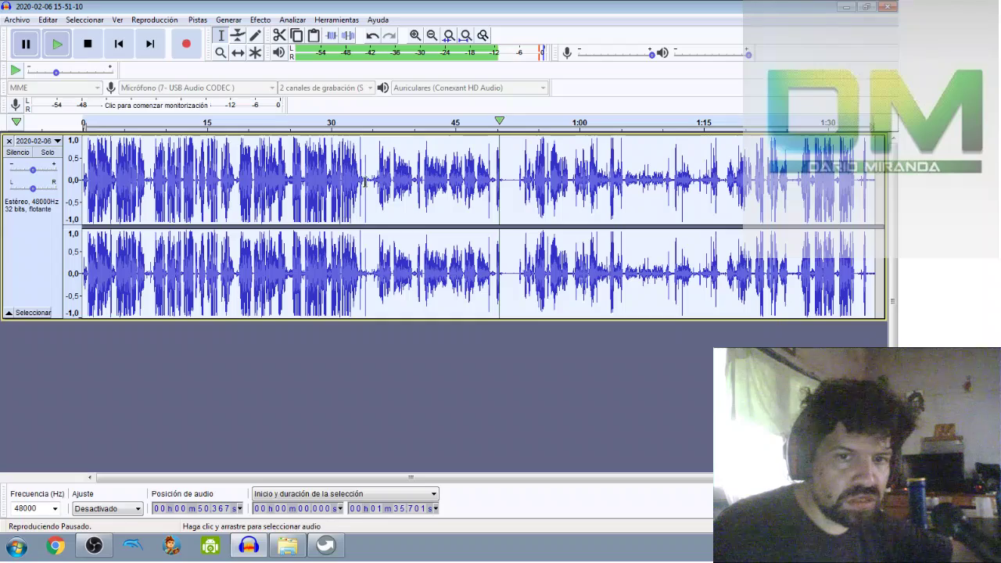
Step: Play the passage starting at about 34.5 s, about 6.6 s long, and check the mixer in OBS again
drag(368, 180, 423, 180)
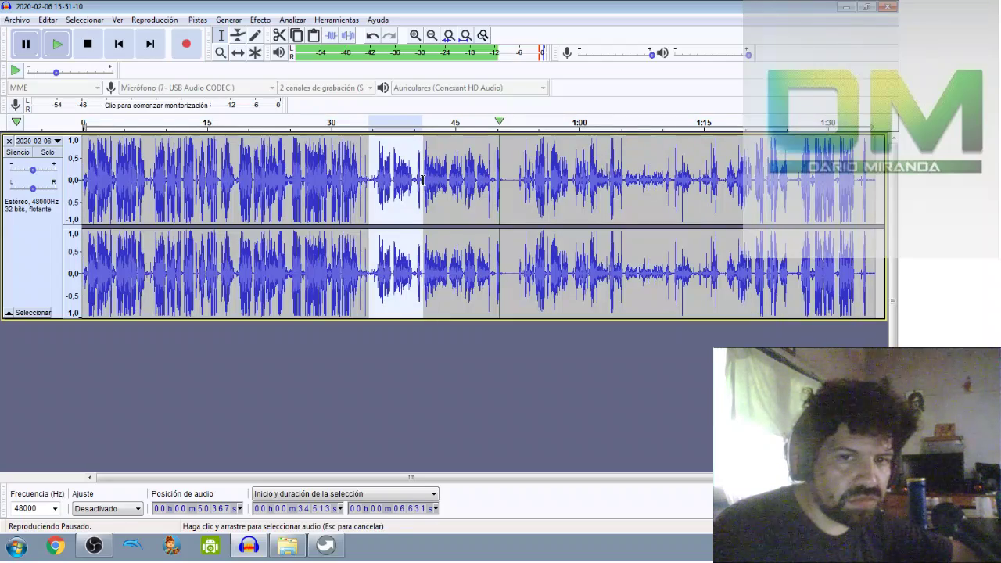
click(57, 44)
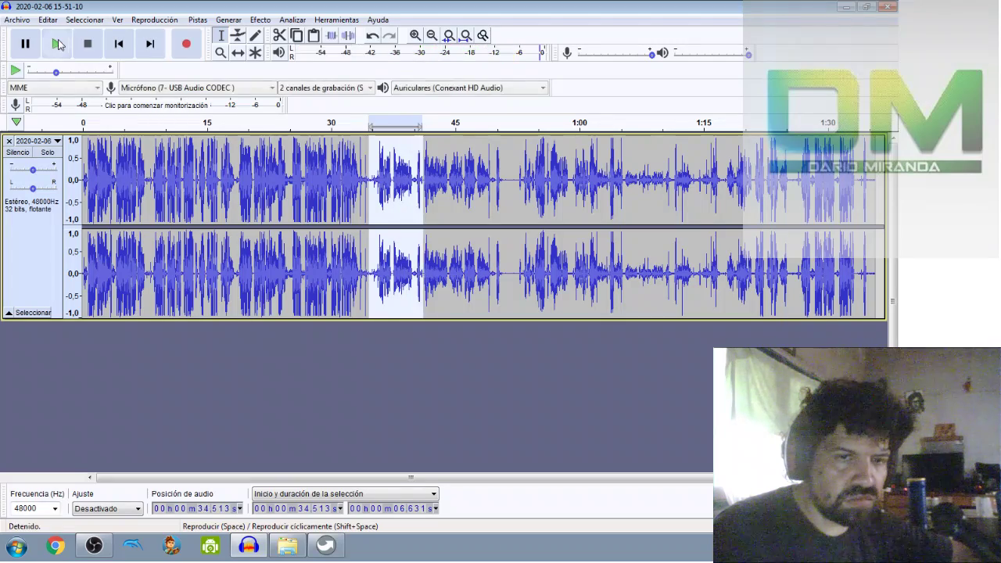
click(96, 546)
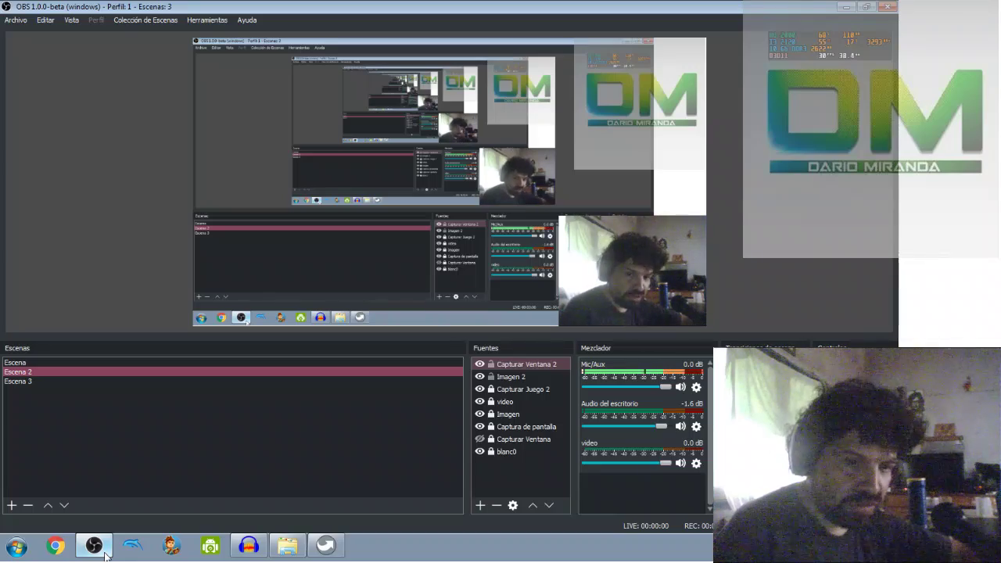
click(105, 554)
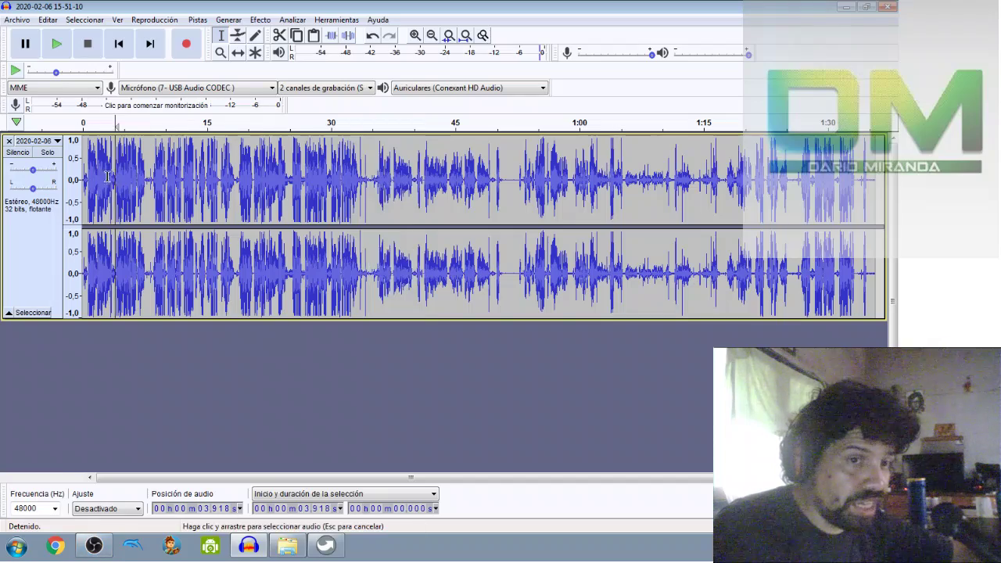
Step: Select the opening phrase without its surrounding silence, starting at about 0.66 s and lasting about 2.89 s
drag(115, 177, 85, 167)
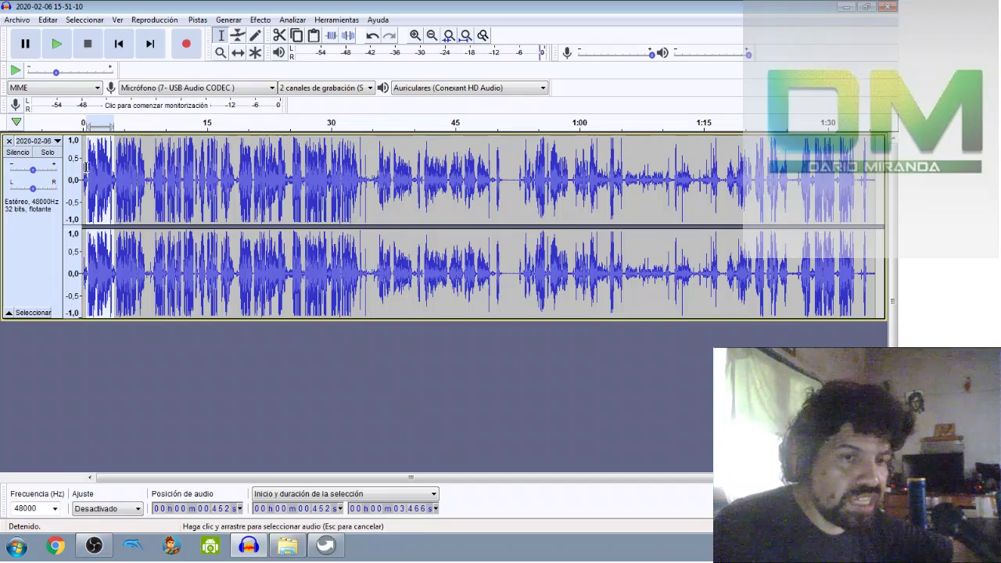
click(419, 42)
click(419, 42)
click(420, 42)
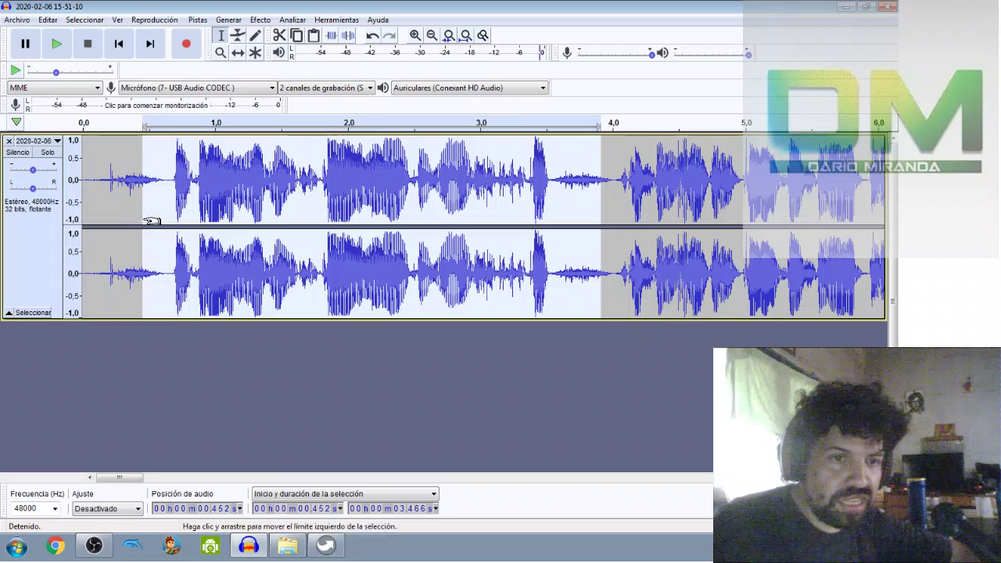
drag(143, 221, 171, 224)
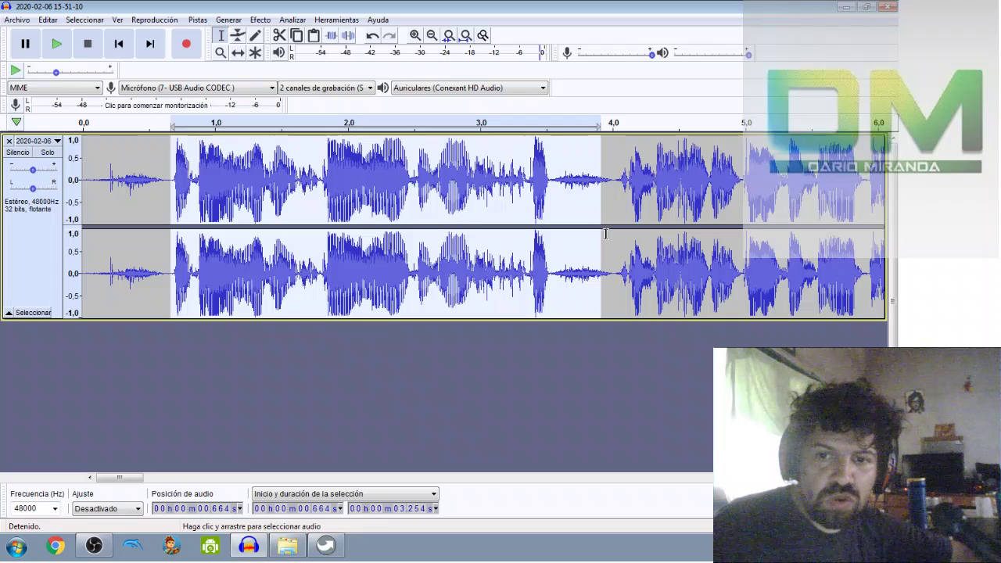
drag(599, 232, 543, 225)
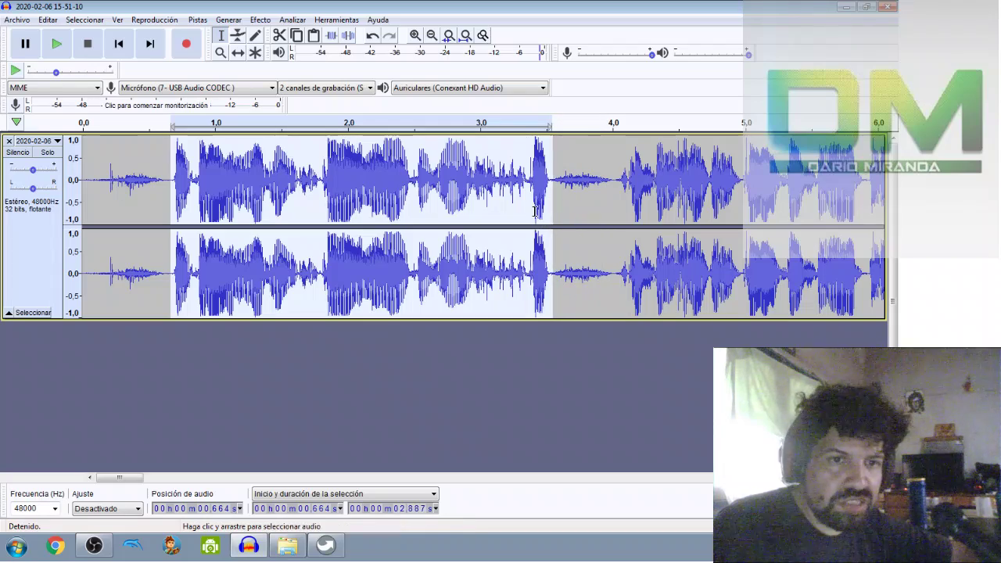
click(261, 20)
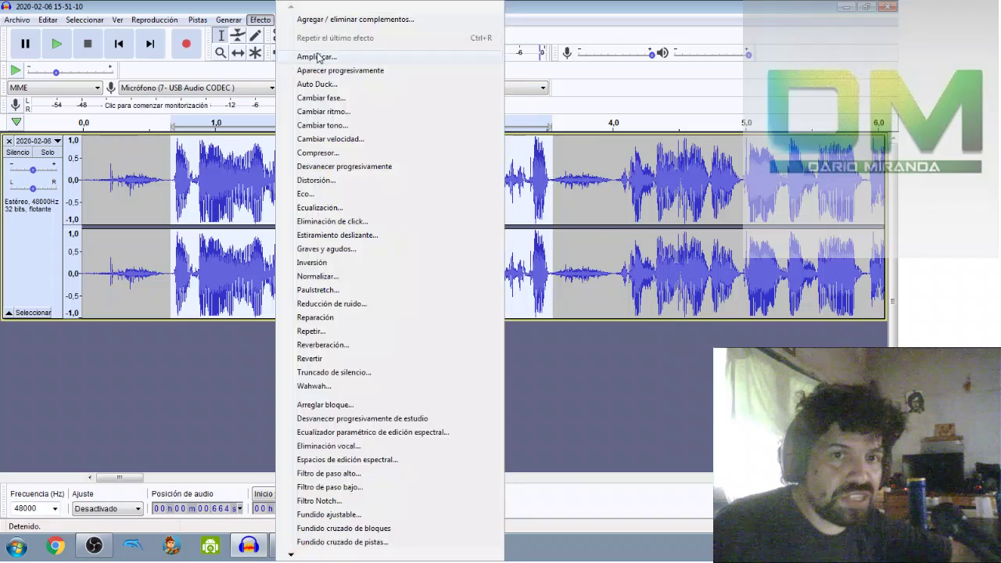
click(316, 57)
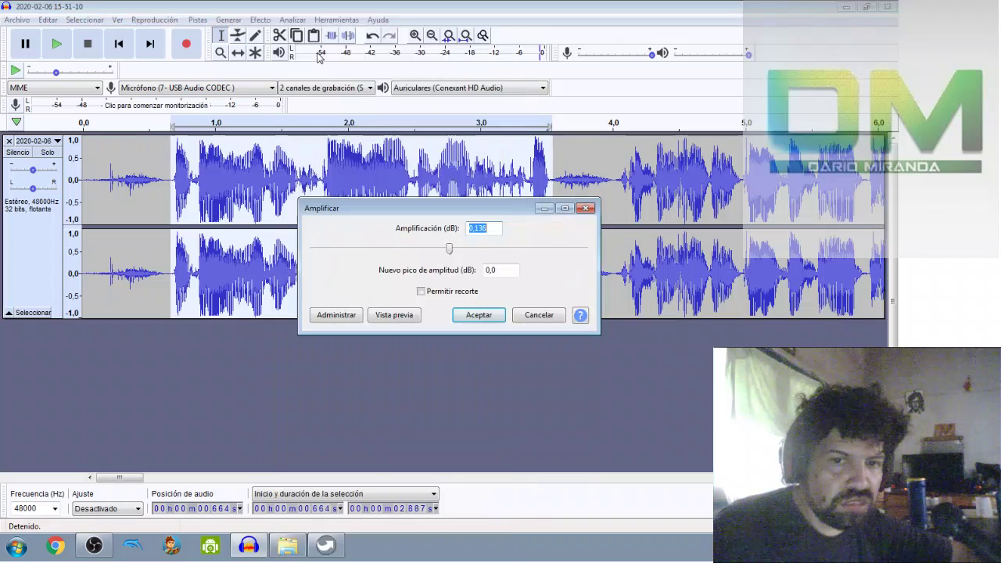
drag(332, 215, 151, 272)
click(385, 381)
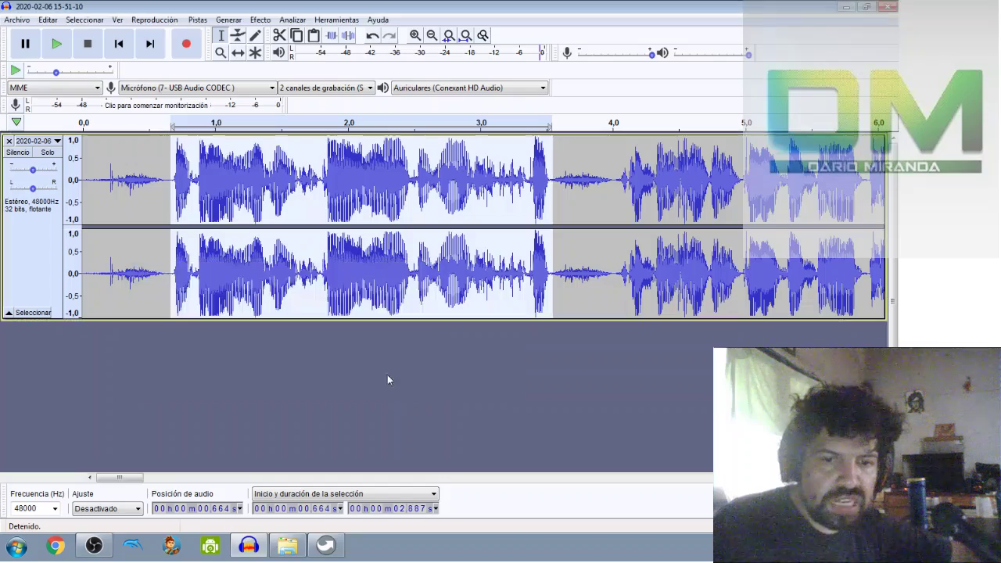
Step: Select the passage with quieter audio starting at about 6.71 s, about 2.12 s long
drag(119, 477, 180, 462)
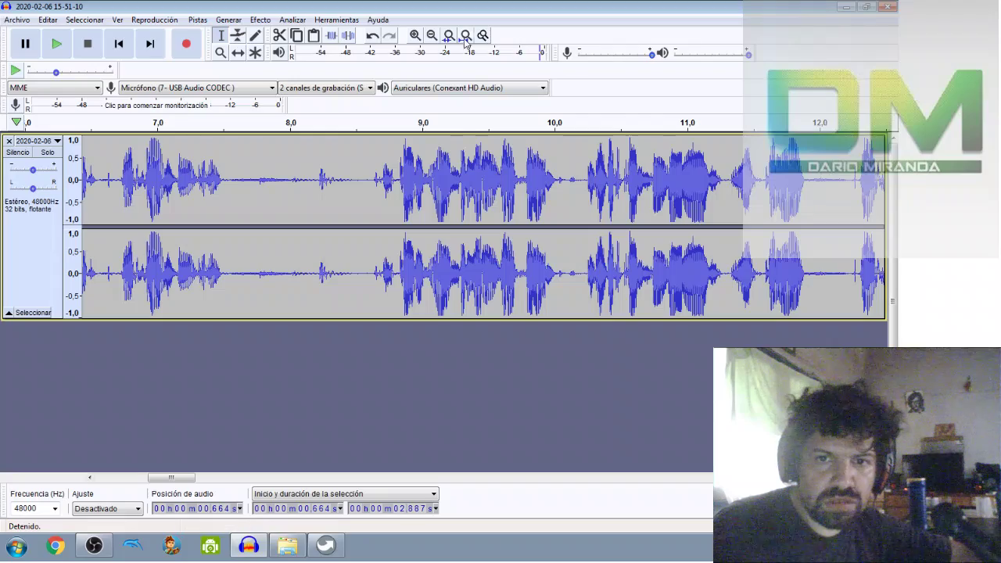
click(434, 37)
double_click(436, 37)
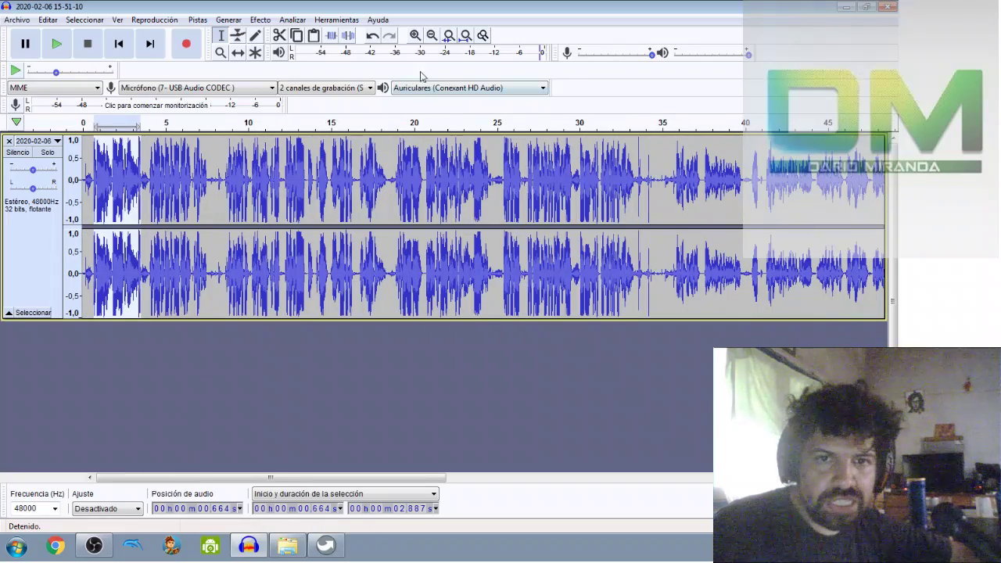
double_click(414, 36)
click(414, 36)
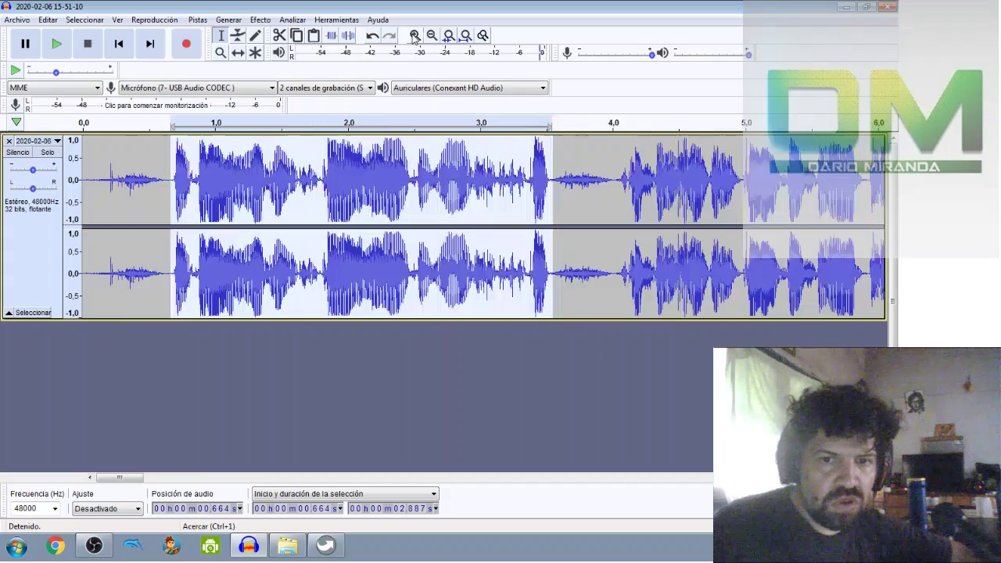
drag(116, 483, 156, 481)
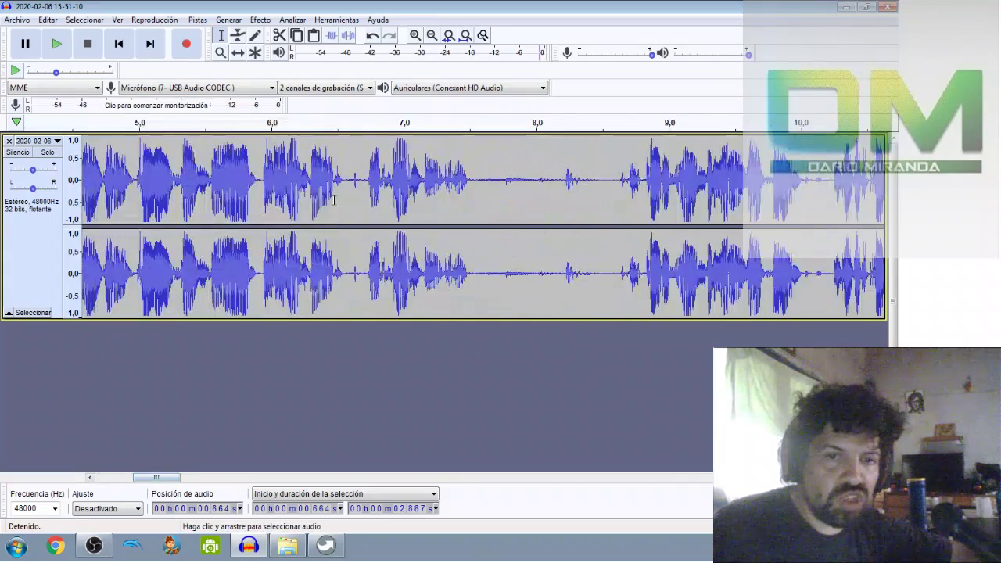
drag(364, 180, 644, 205)
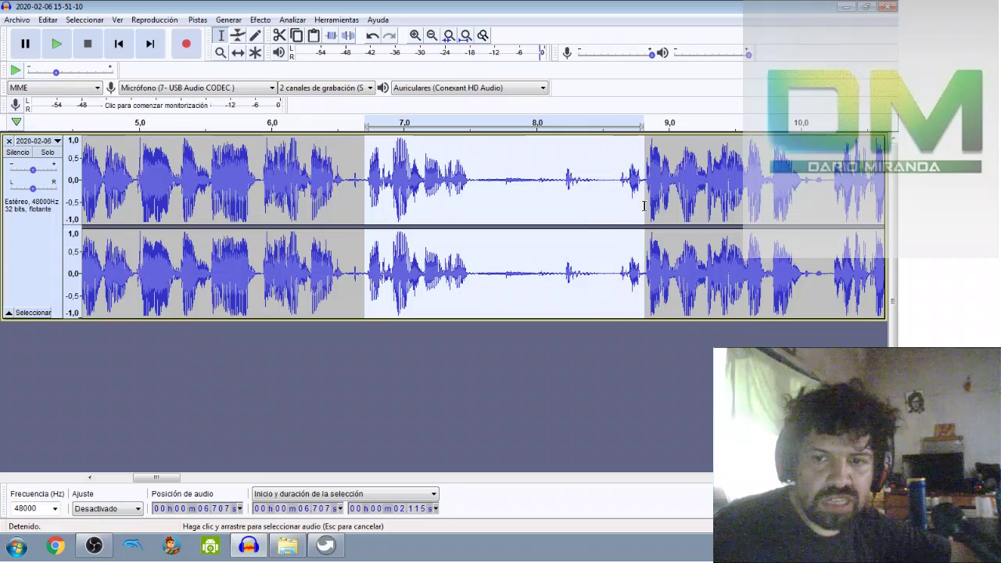
click(260, 20)
click(280, 54)
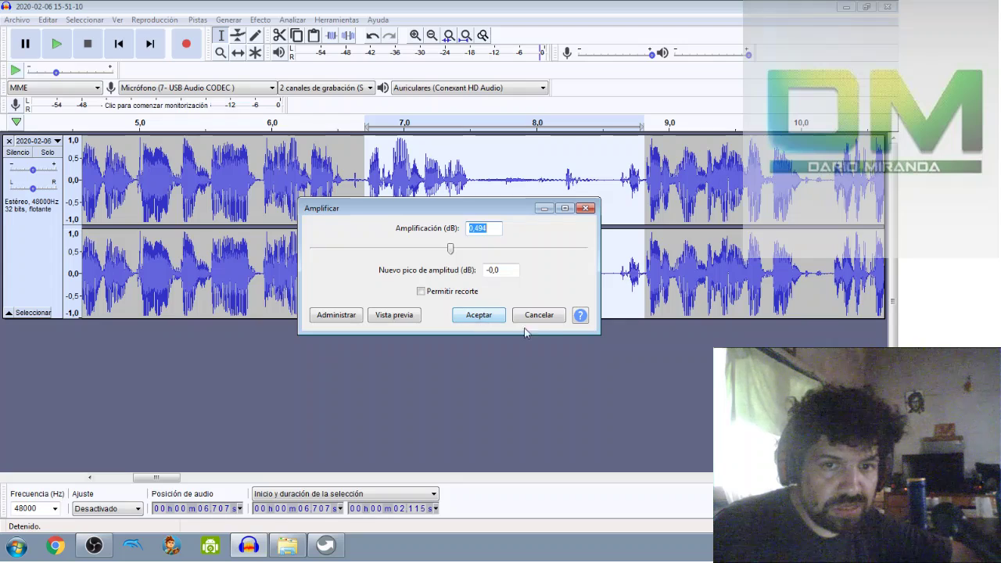
click(546, 316)
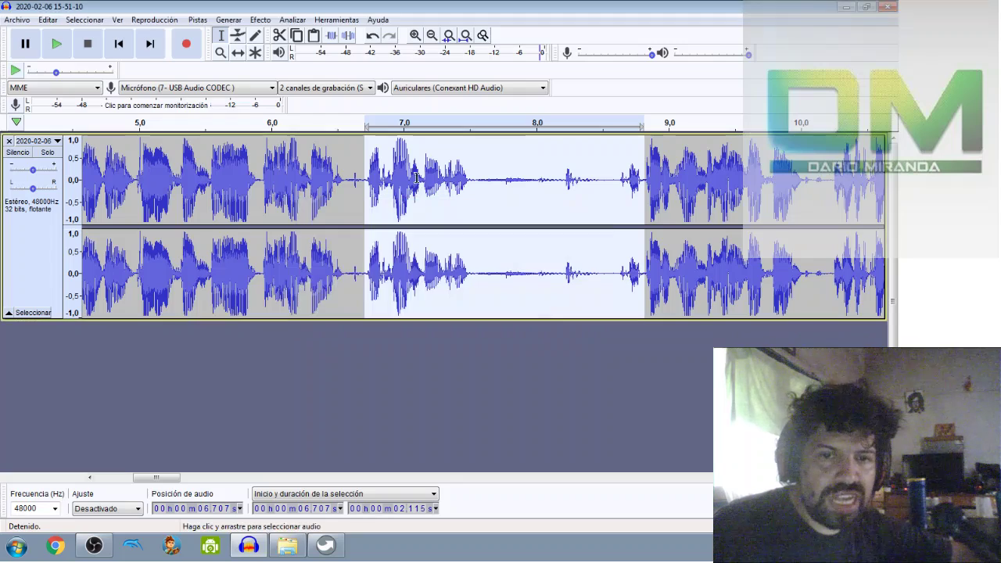
Step: Amplify the quiet passage starting at about 7.14 s, about 1.67 s long, by 4.521 dB
drag(391, 172, 642, 188)
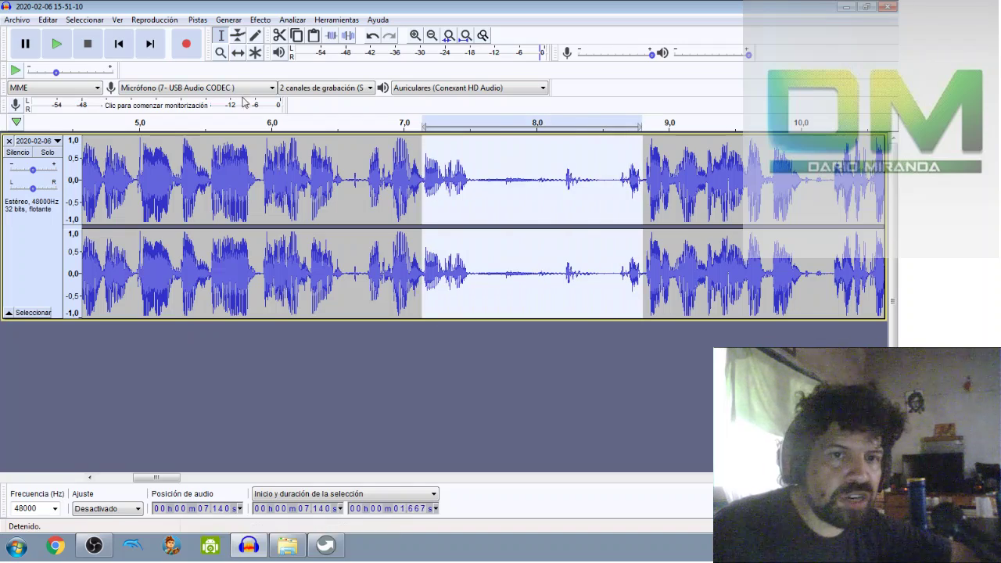
click(260, 20)
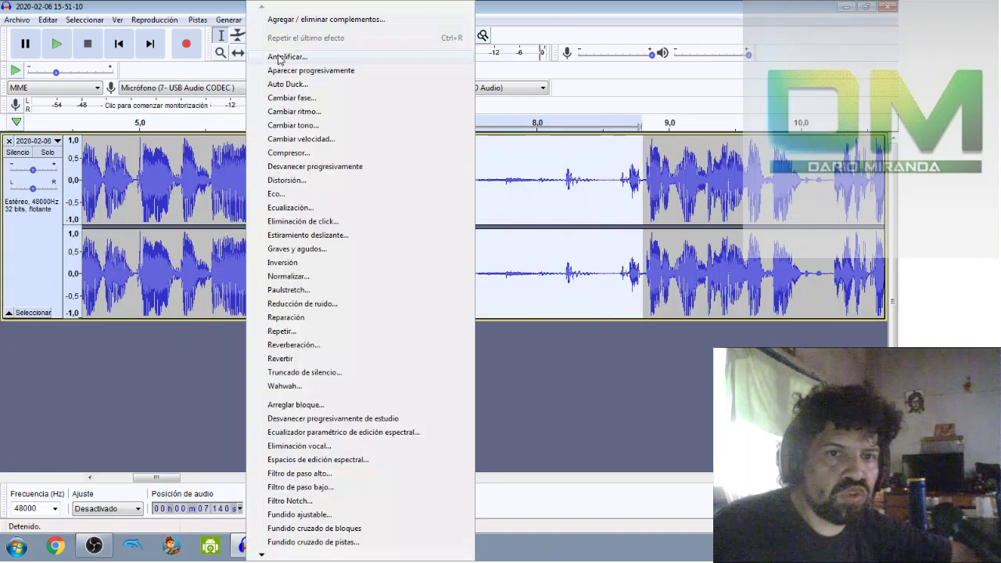
click(280, 58)
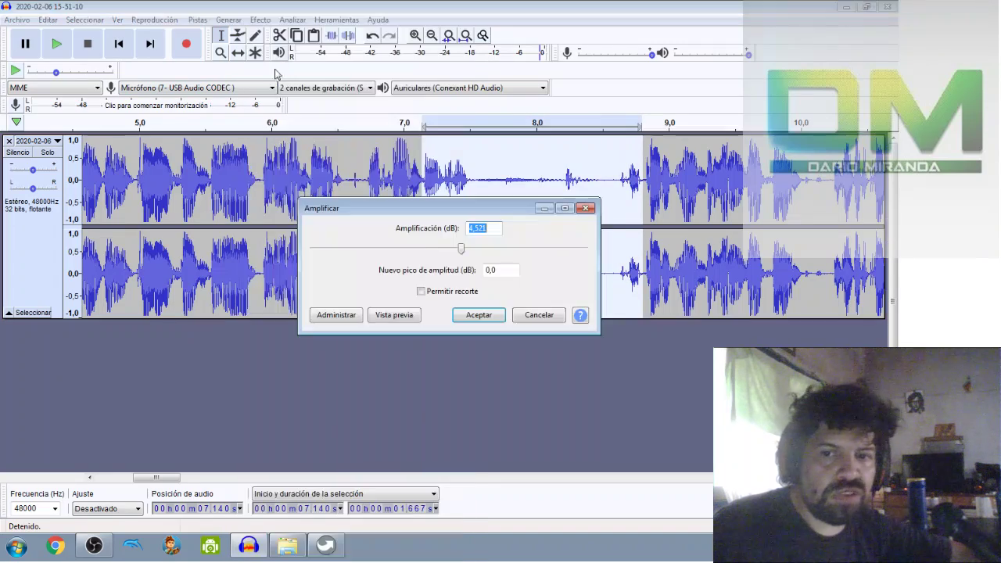
click(480, 314)
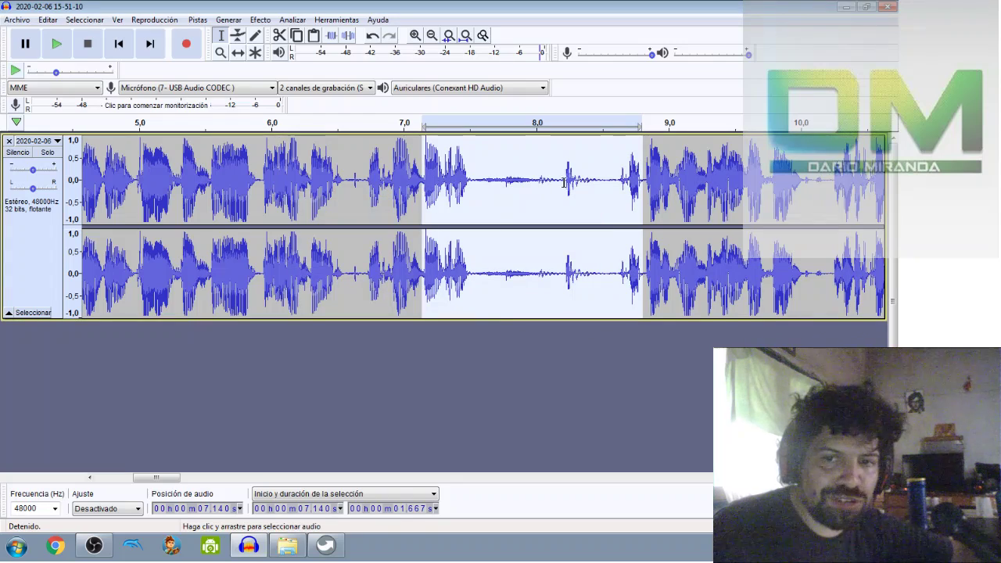
Step: Select the noise-only gap starting at about 7.52 s, about 0.70 s long, and play it
drag(564, 182, 474, 183)
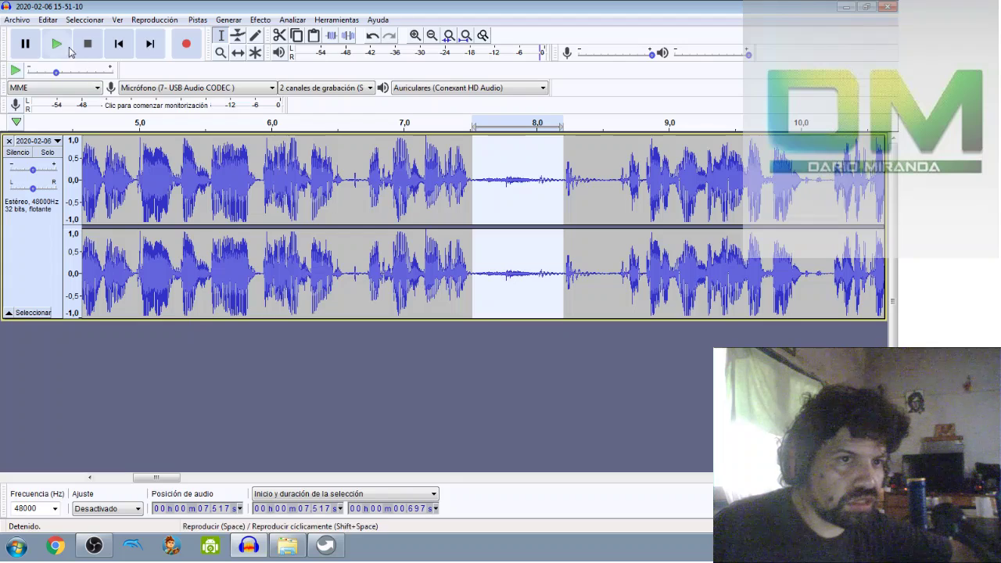
click(57, 45)
click(57, 44)
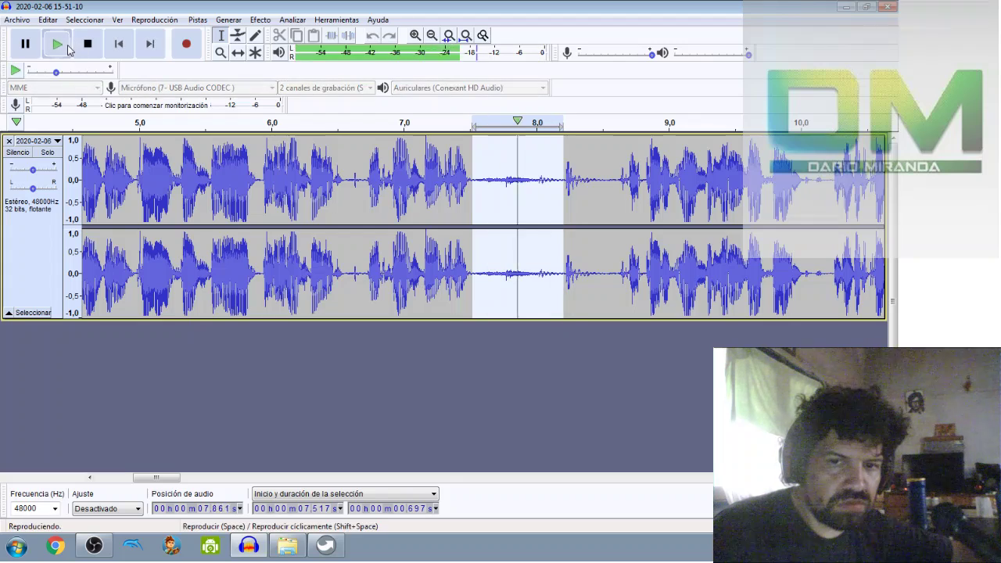
click(68, 50)
click(69, 49)
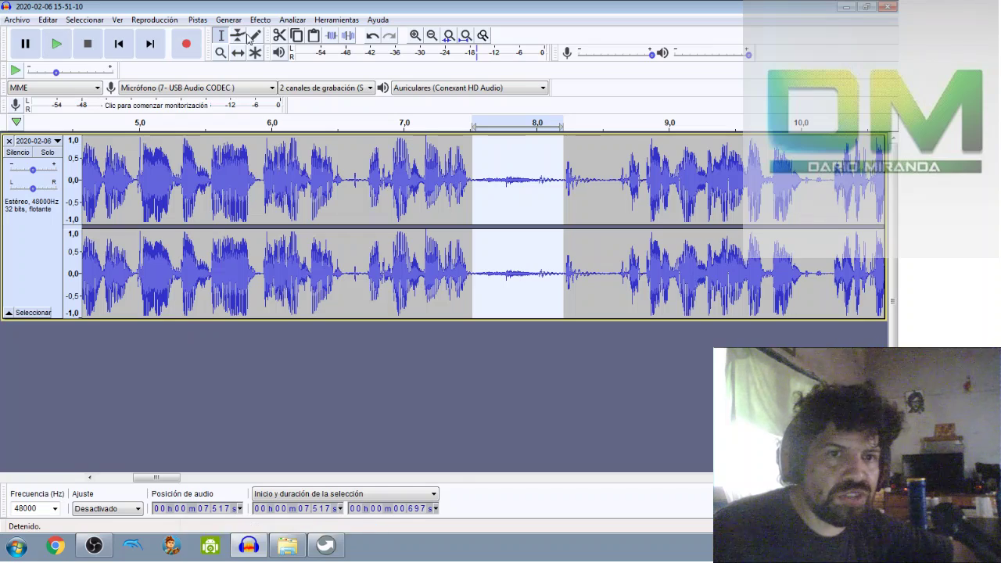
click(262, 20)
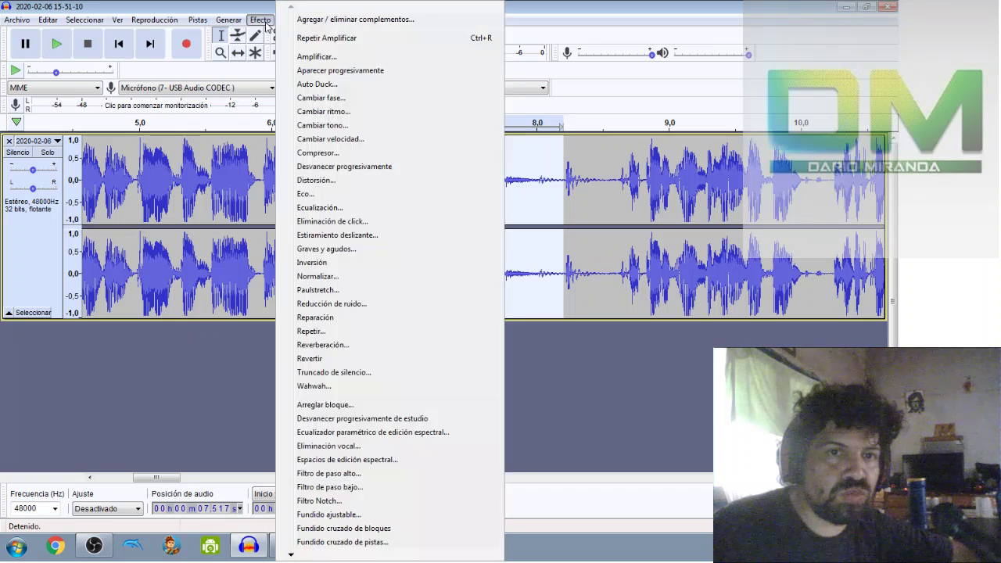
click(316, 57)
click(543, 316)
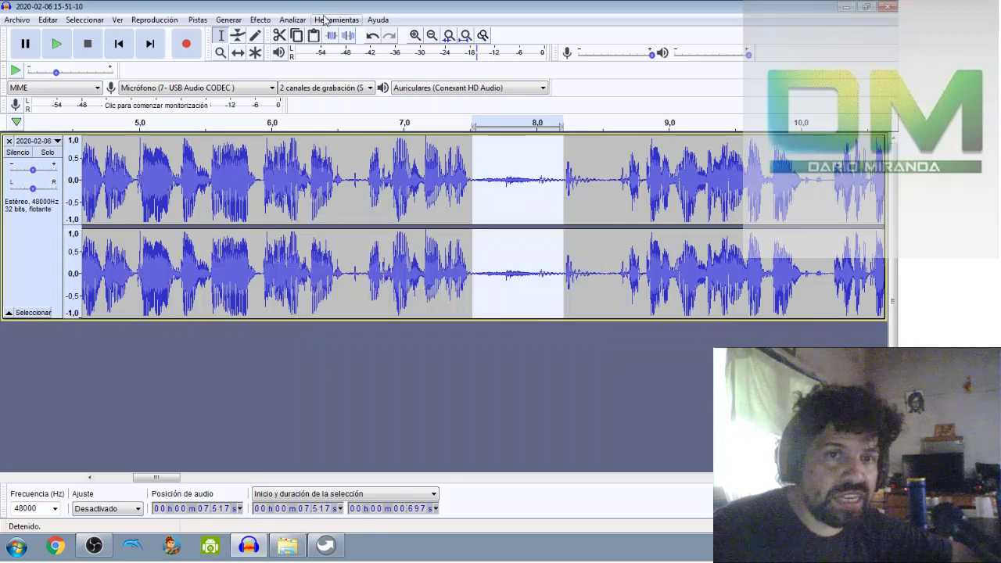
Step: Capture the Noise Reduction profile from the selected noise-only gap
click(259, 19)
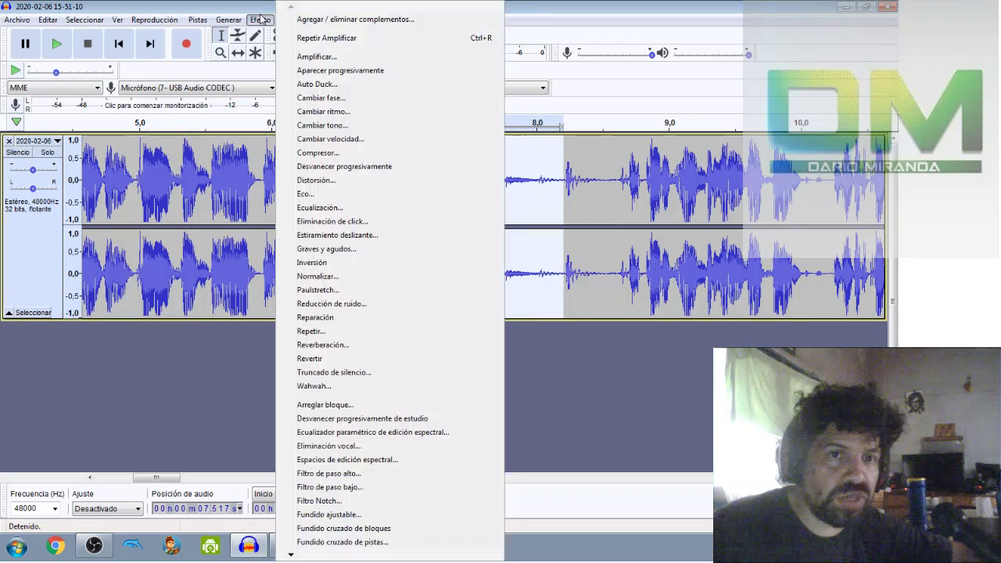
click(324, 304)
click(481, 210)
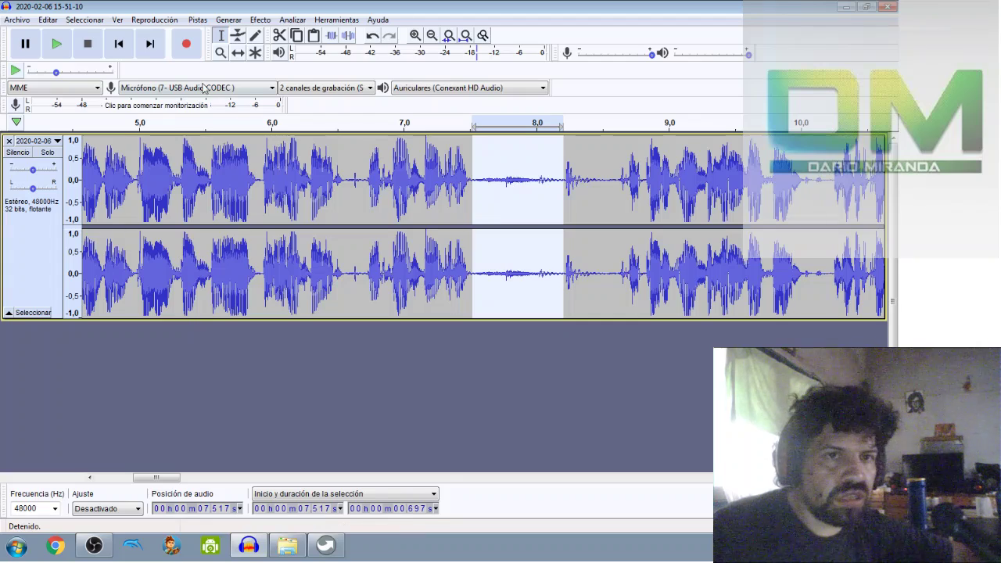
Step: Repeat the last Noise Reduction on the whole track and undo it
click(40, 252)
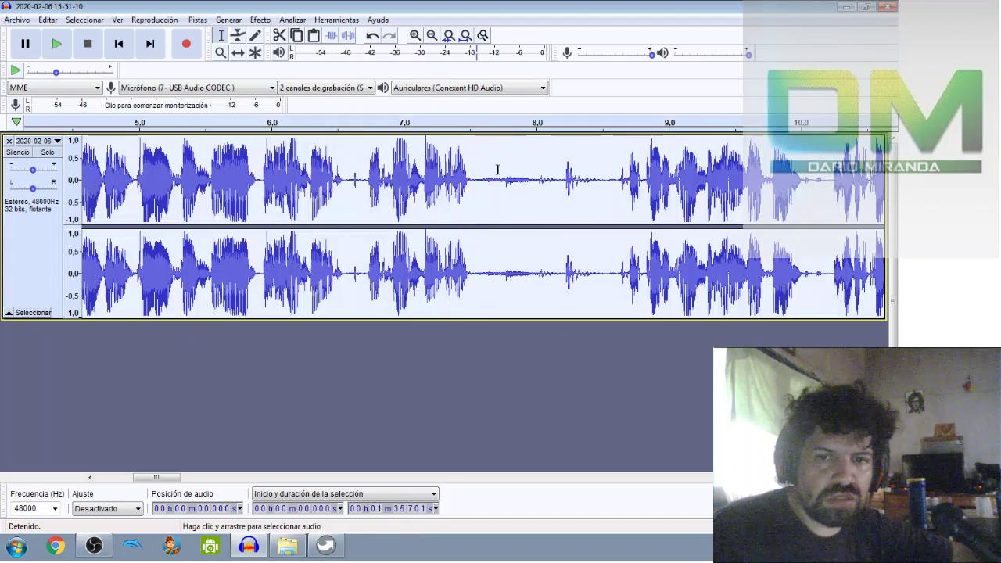
click(260, 20)
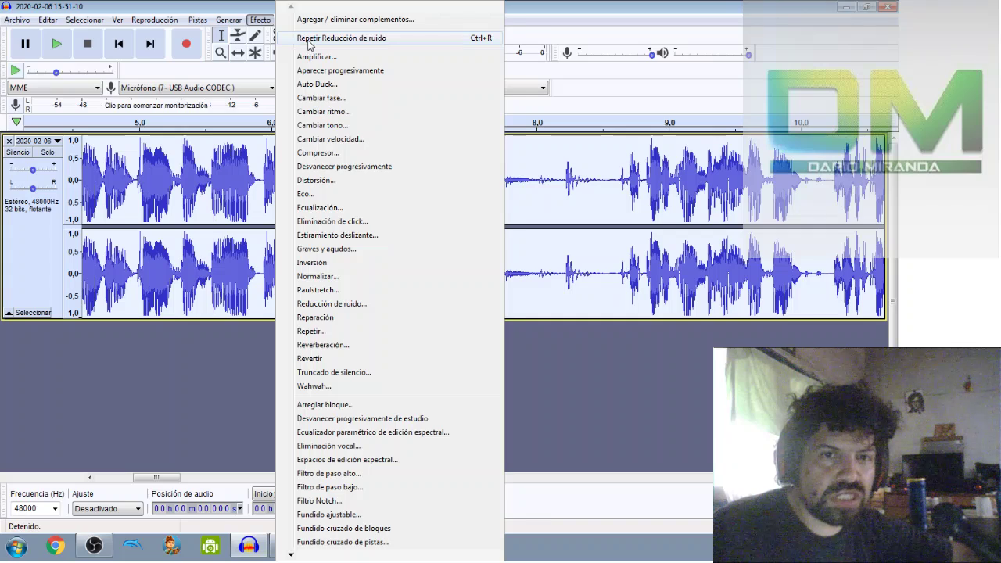
click(308, 39)
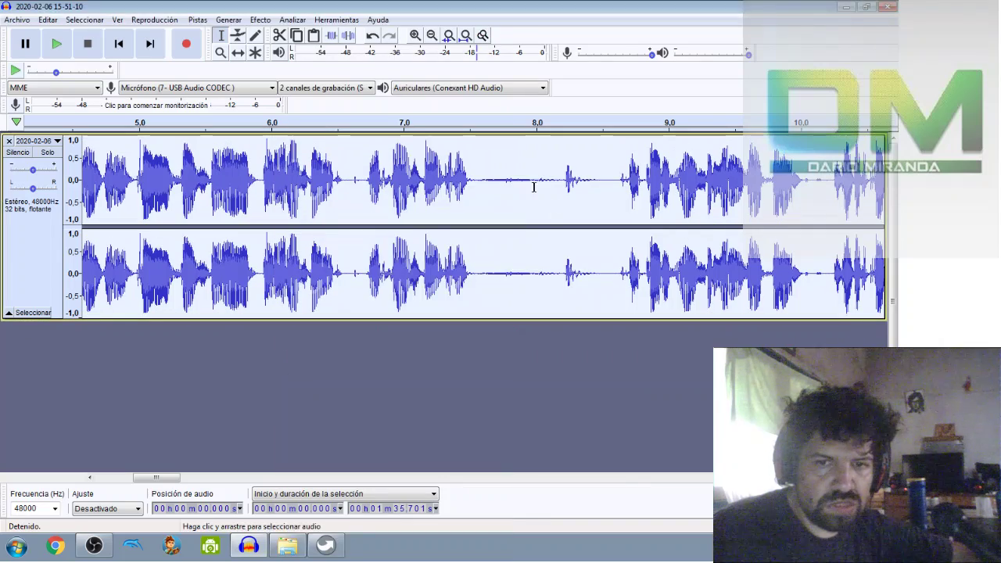
click(49, 20)
key(Escape)
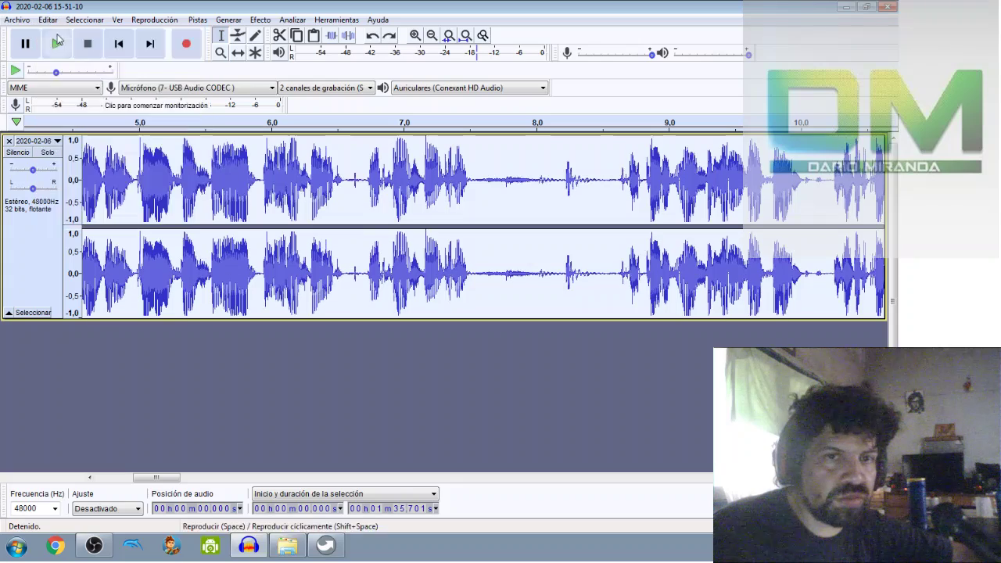
Step: Apply Noise Reduction to the whole track with 12 dB reduction, sensitivity 24,00 and 12 frequency smoothing bands
click(261, 21)
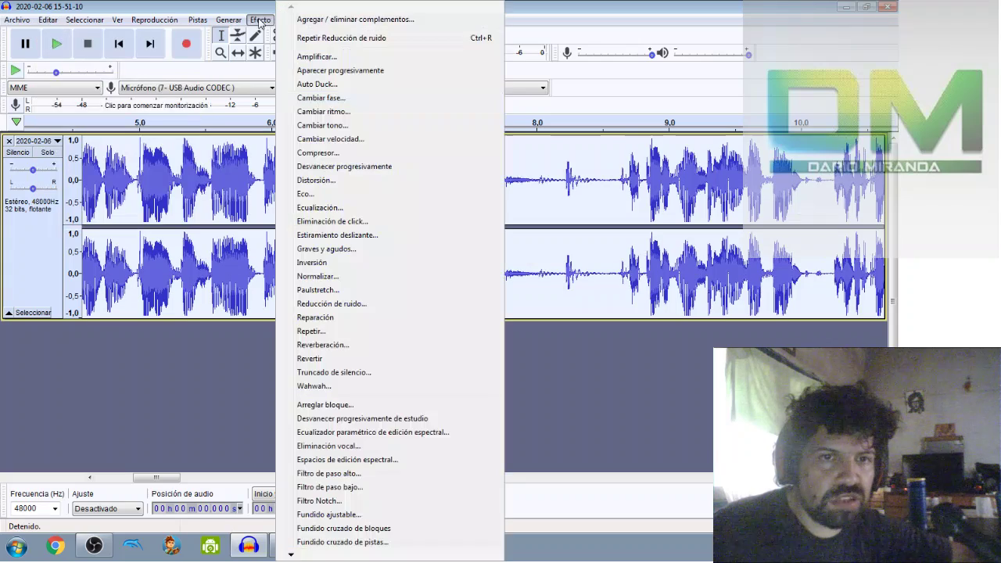
click(334, 303)
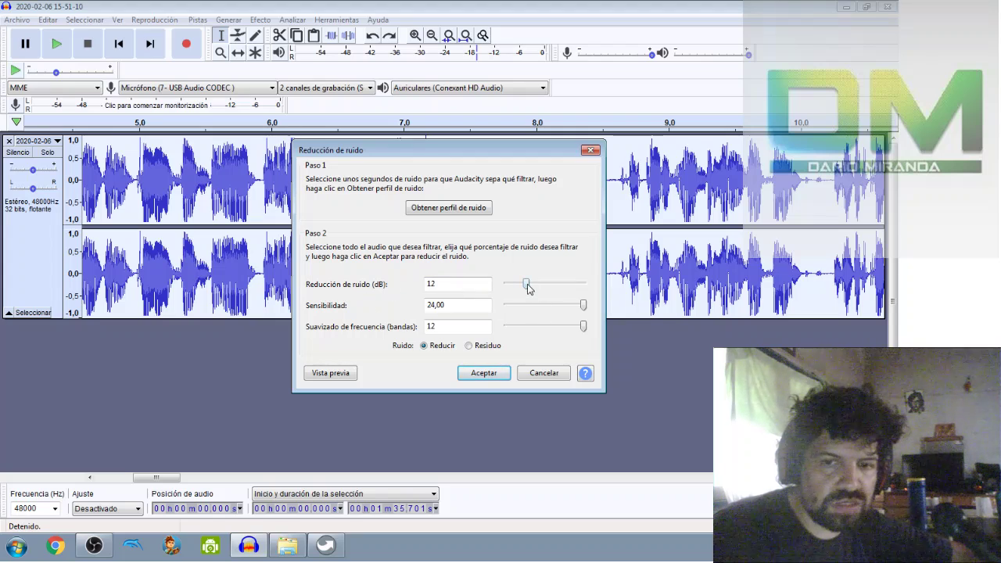
click(487, 373)
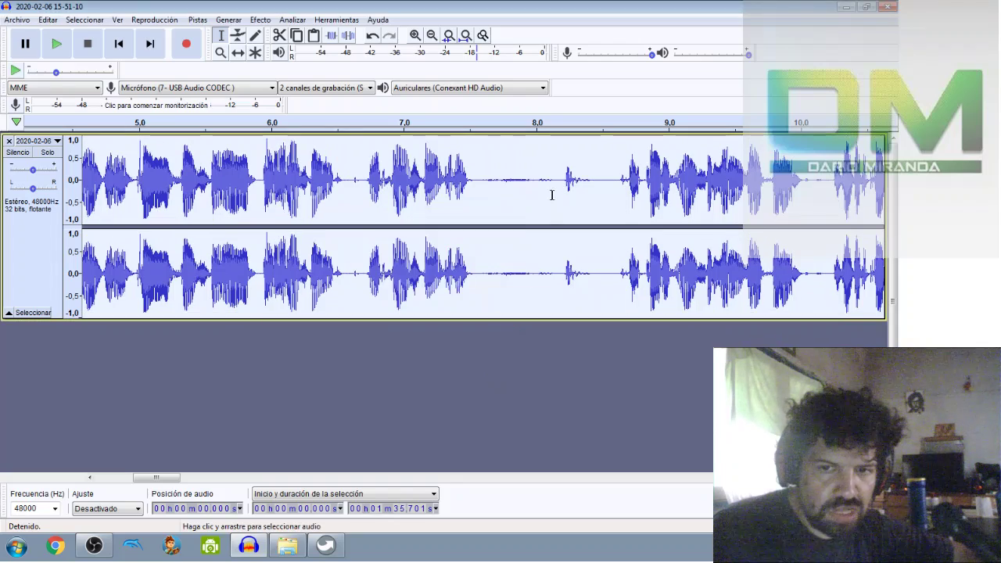
Step: Play the gap between words starting at about 7.61 s, about 0.53 s long, and reselect the whole track
drag(554, 179, 485, 179)
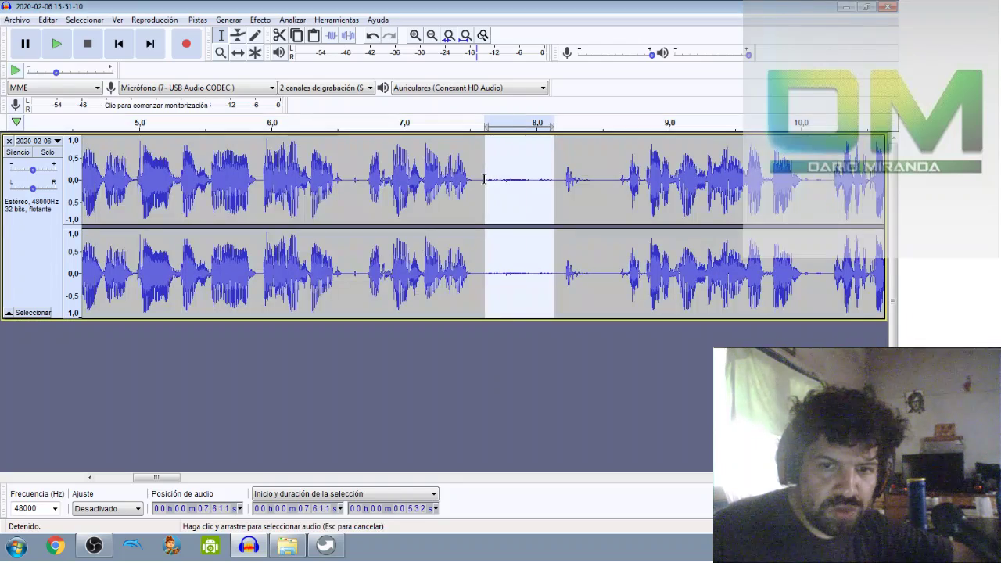
click(52, 47)
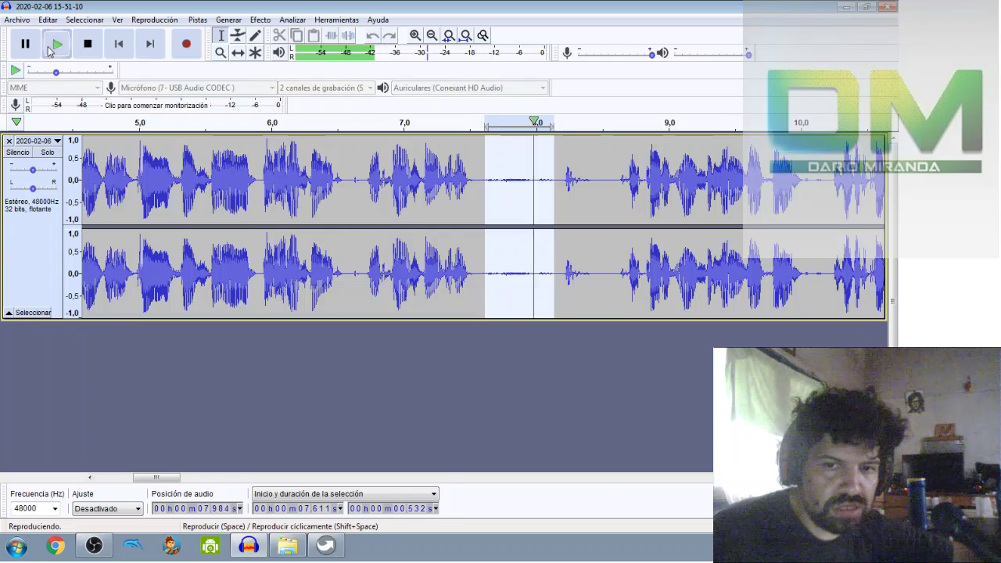
click(29, 311)
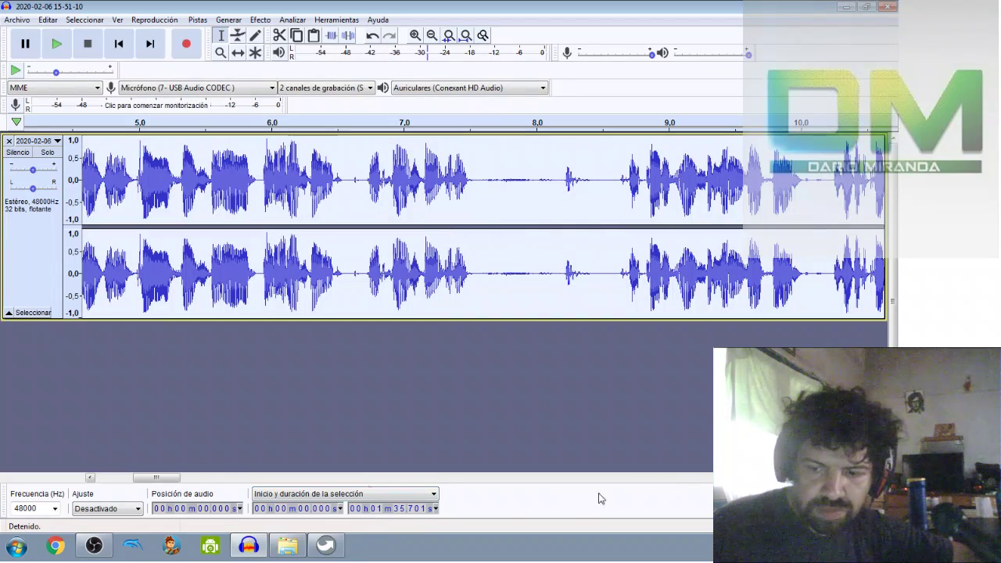
Step: Select the pause starting at about 11.89 s, about 0.44 s long, and play it to check for remaining noise
click(433, 37)
click(438, 41)
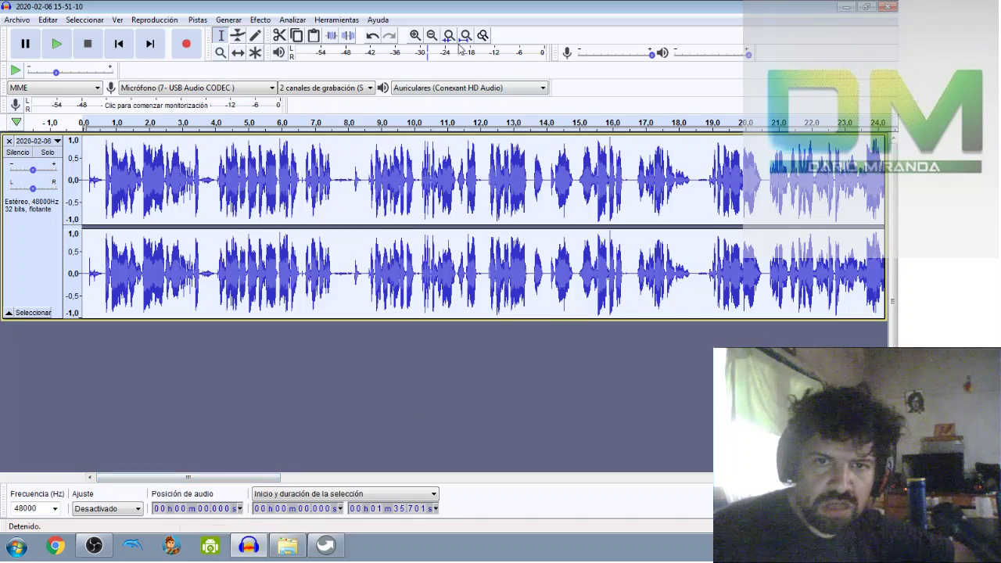
click(415, 35)
click(415, 36)
click(414, 35)
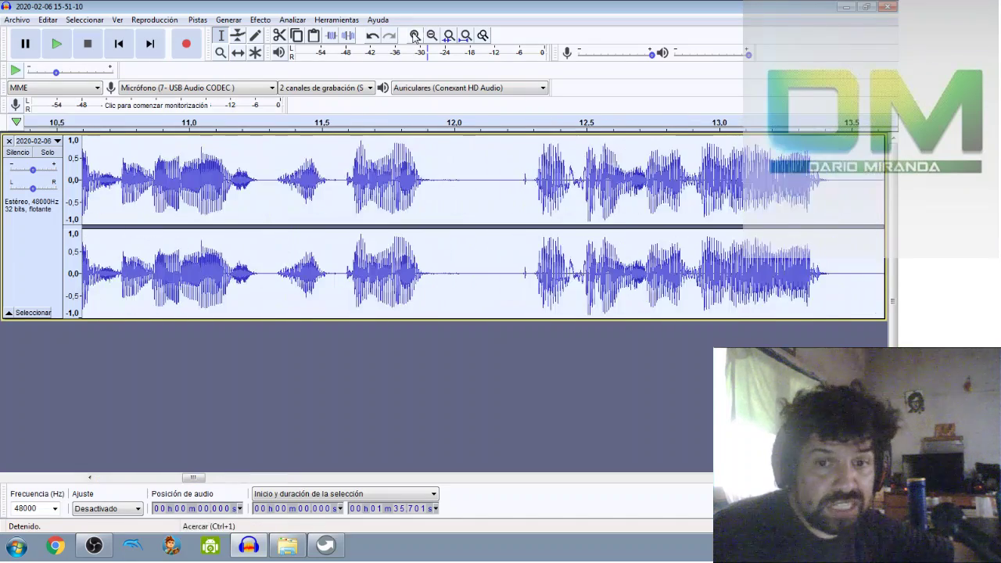
click(424, 178)
drag(423, 178, 538, 178)
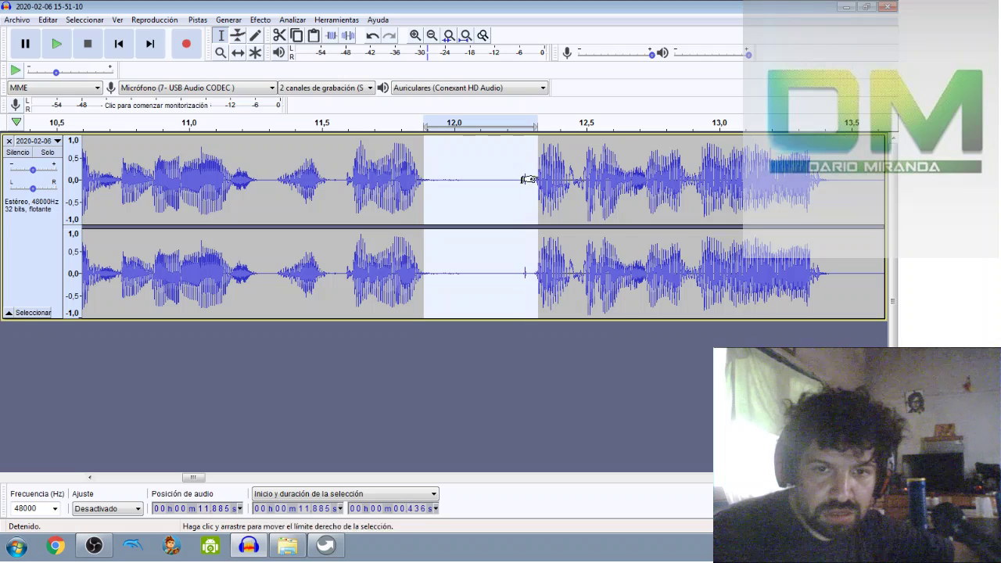
shift+click(57, 44)
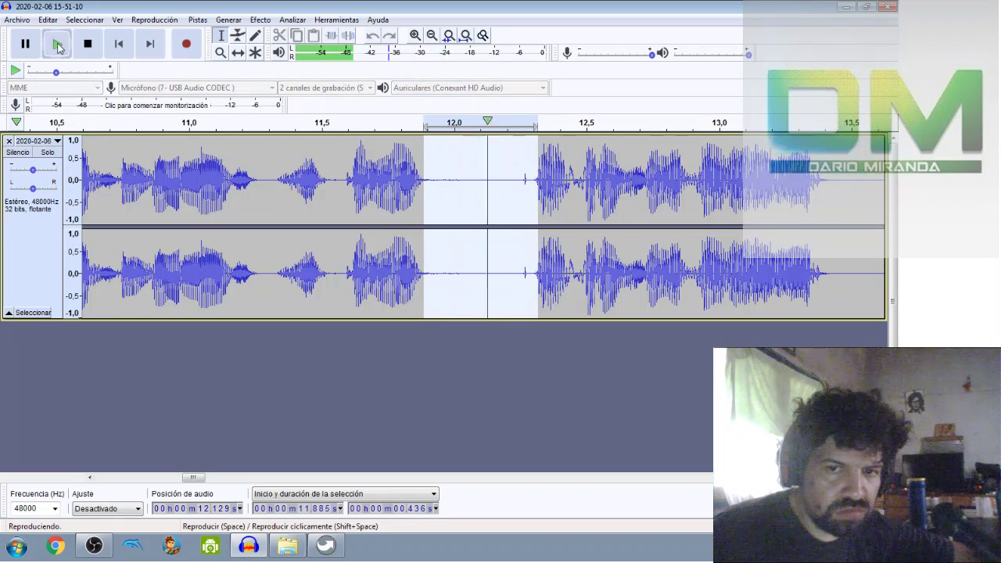
key(space)
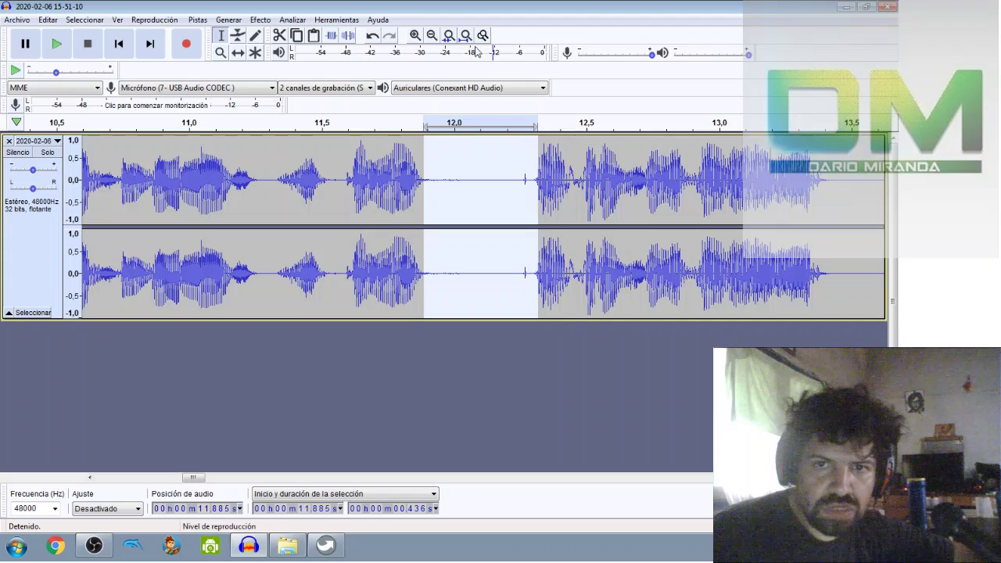
Step: Select and play the fading word ending starting at about 11.87 s, about 0.03 s long, and examine its waveform closely
click(415, 37)
click(415, 38)
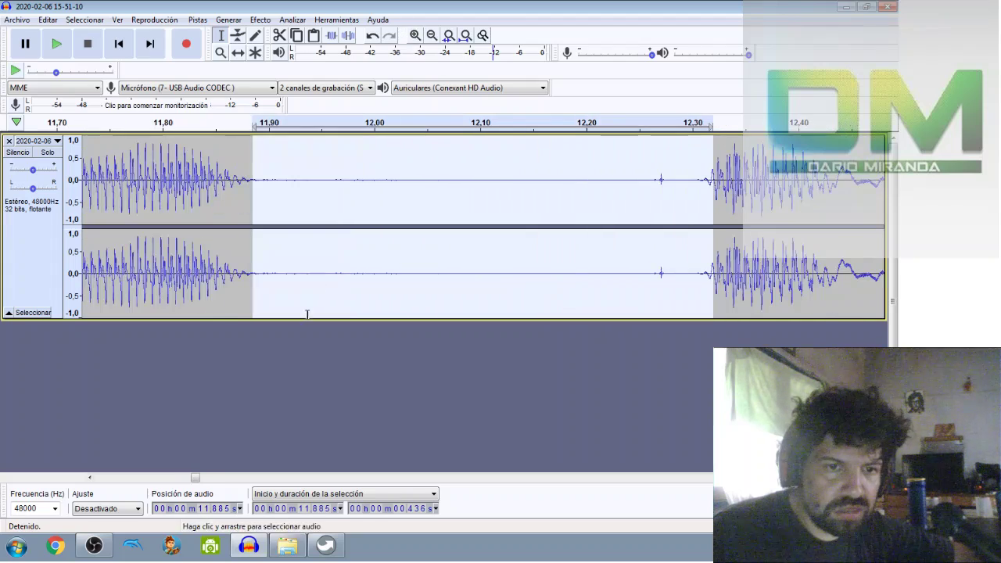
drag(233, 275, 266, 278)
click(67, 47)
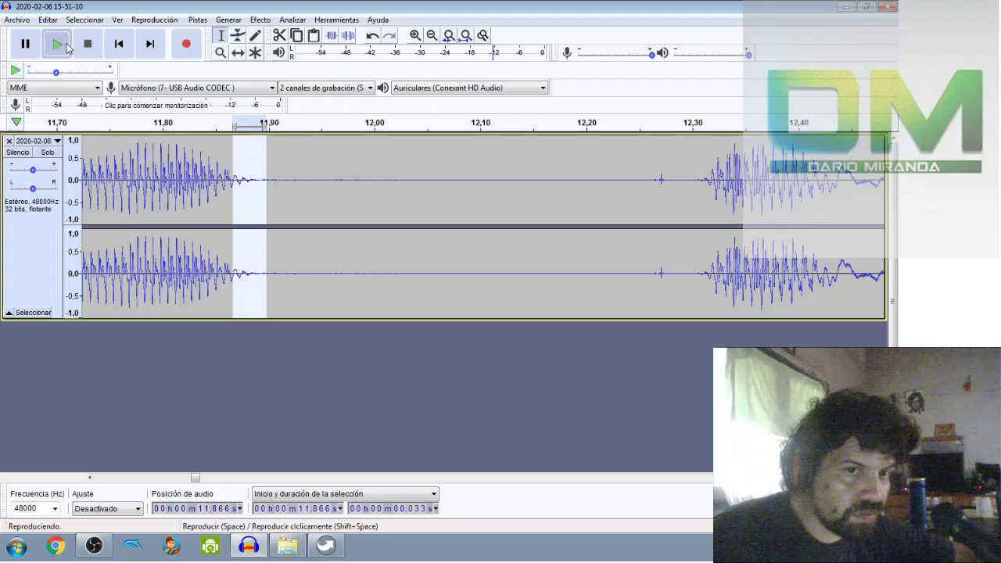
click(68, 47)
click(68, 47)
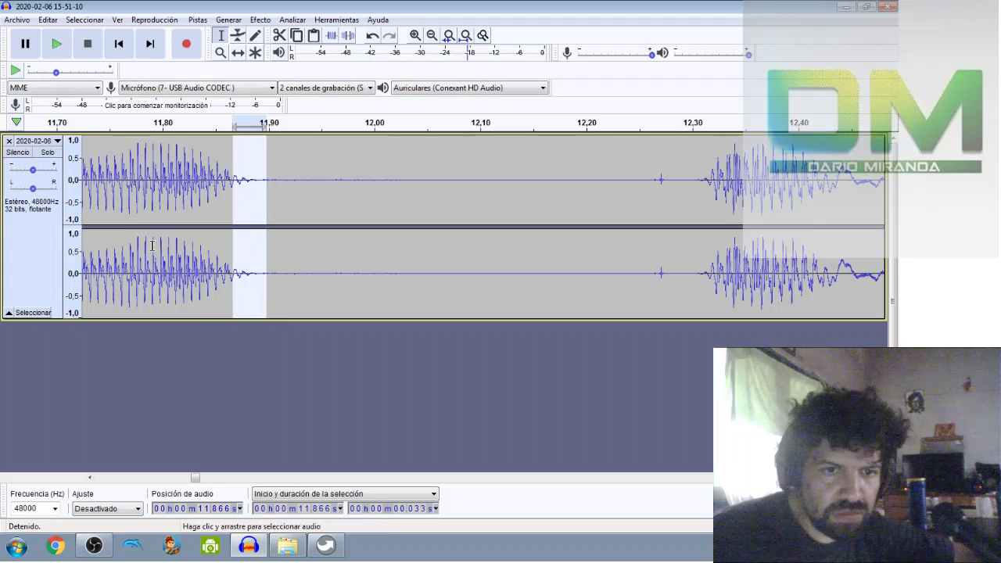
click(416, 35)
click(415, 36)
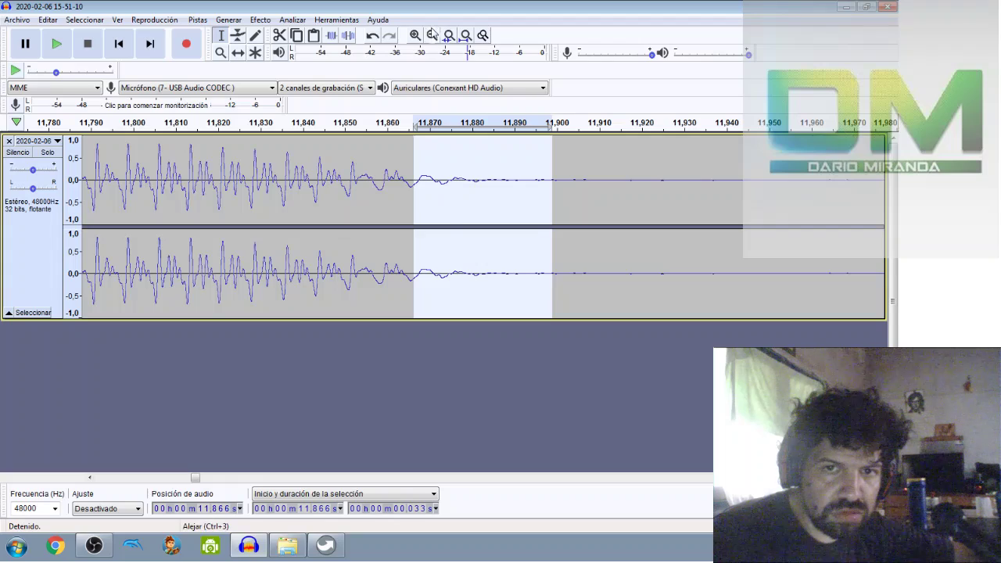
click(432, 35)
click(432, 35)
click(432, 35)
click(432, 36)
click(432, 35)
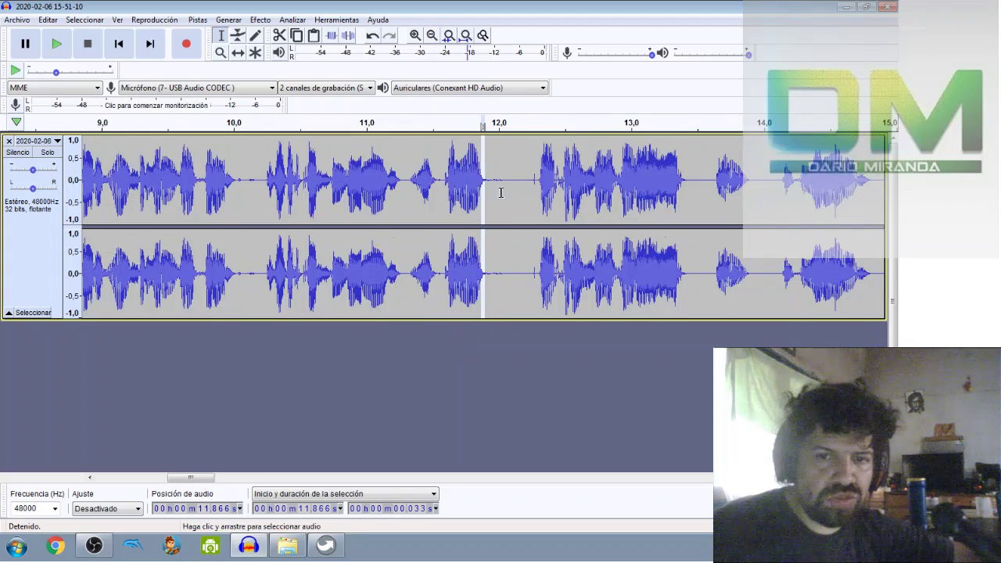
Step: Select the residual noise near the track's beginning, starting at about 0.30 s and about 0.26 s long, and play it
click(427, 373)
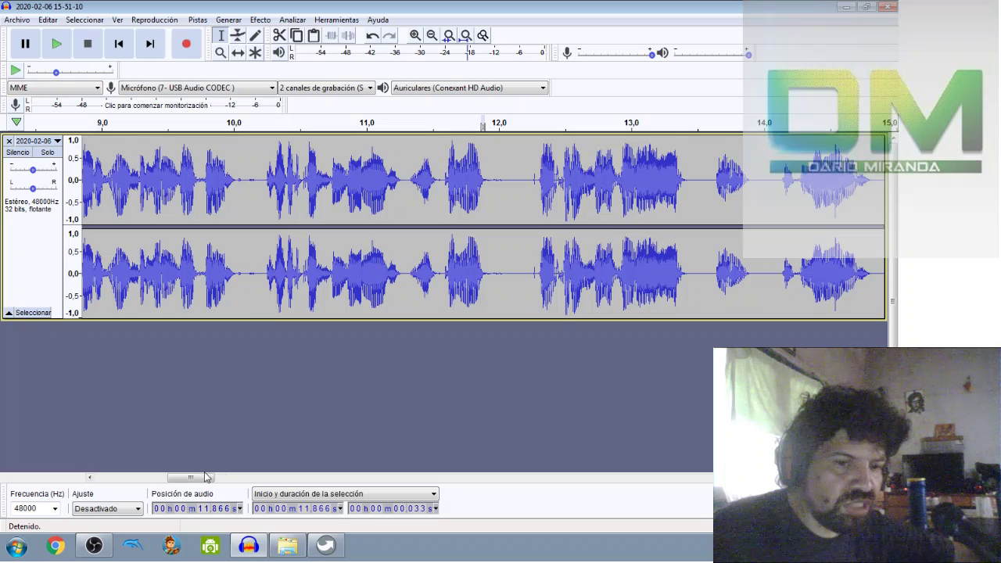
drag(203, 480, 123, 484)
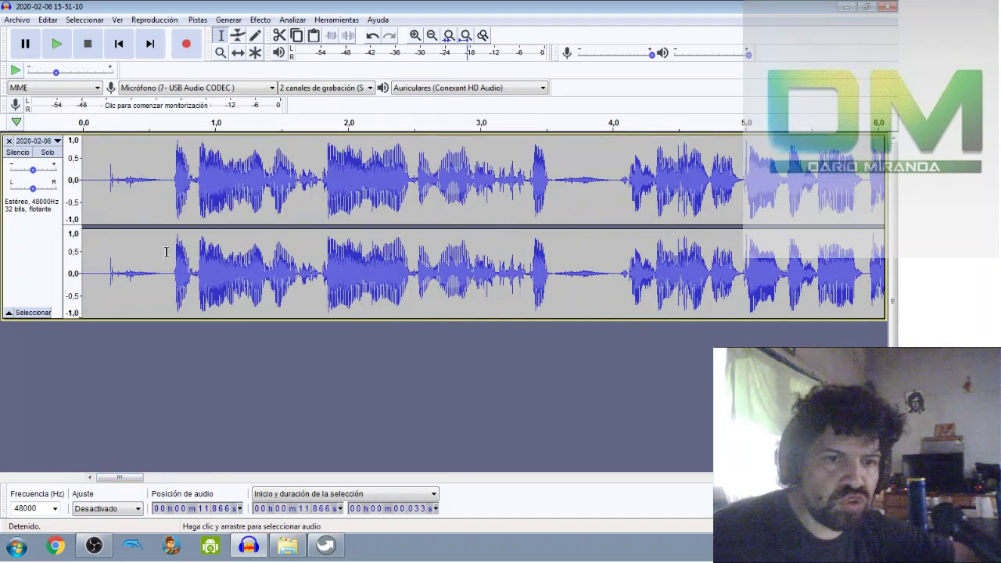
click(417, 39)
click(417, 39)
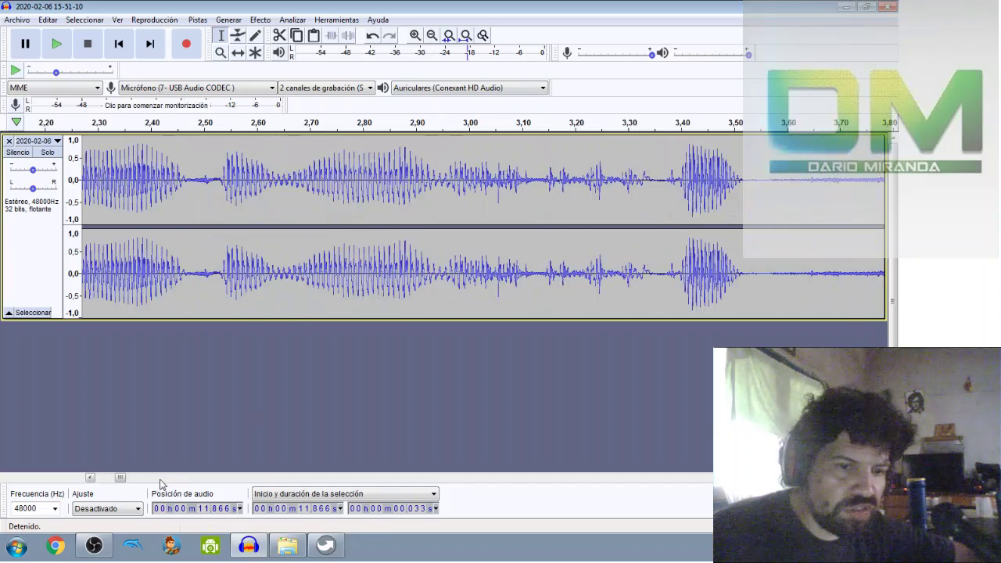
drag(120, 478, 96, 477)
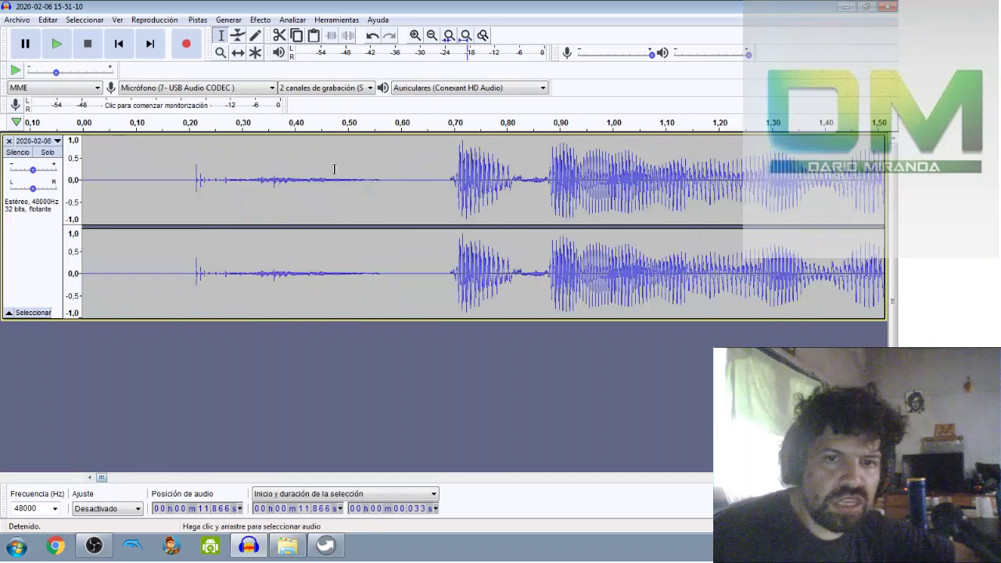
click(431, 36)
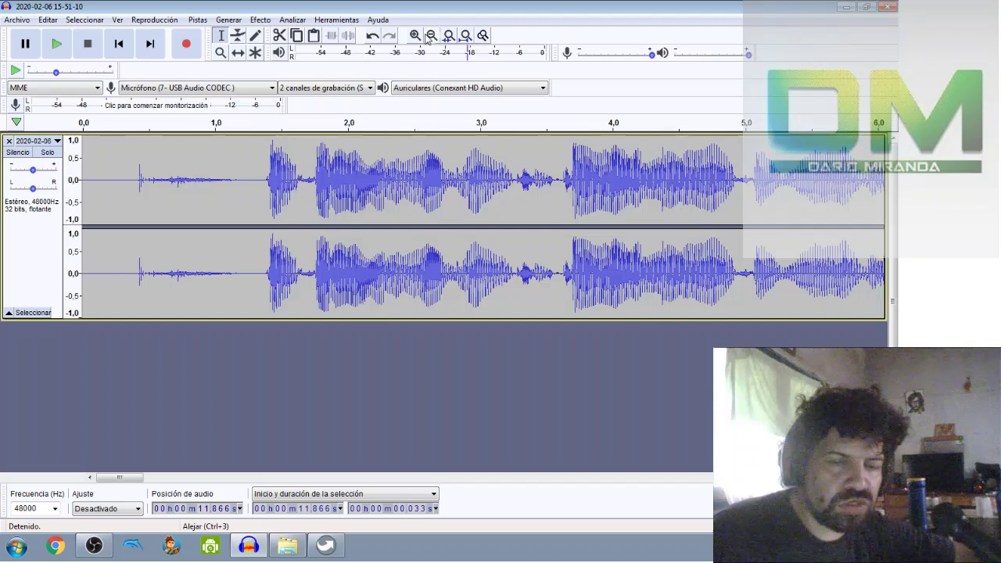
drag(123, 180, 156, 181)
click(63, 46)
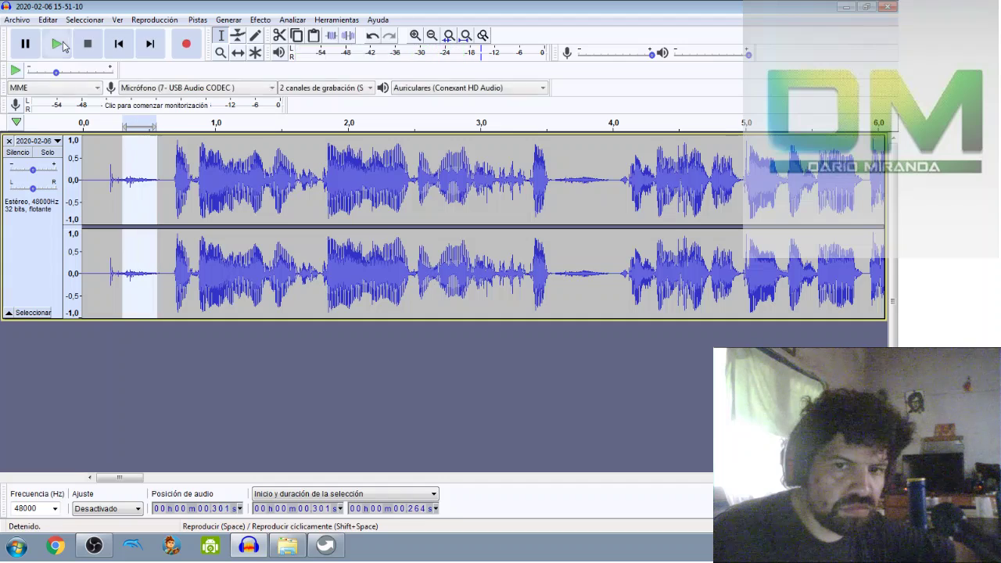
click(63, 46)
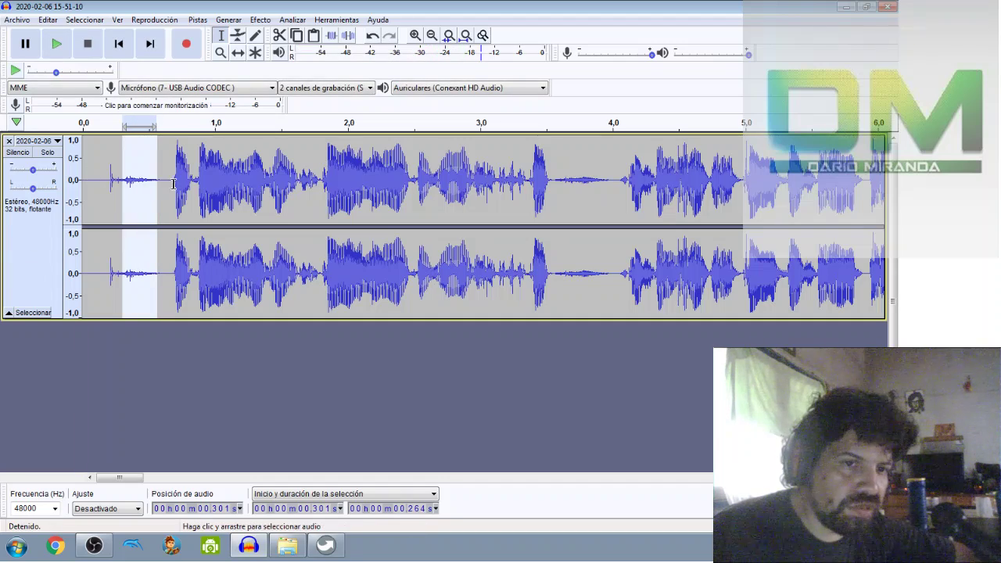
Step: Split-delete the noise before the first word, starting at about 0.18 s and about 0.50 s long
drag(172, 182, 106, 179)
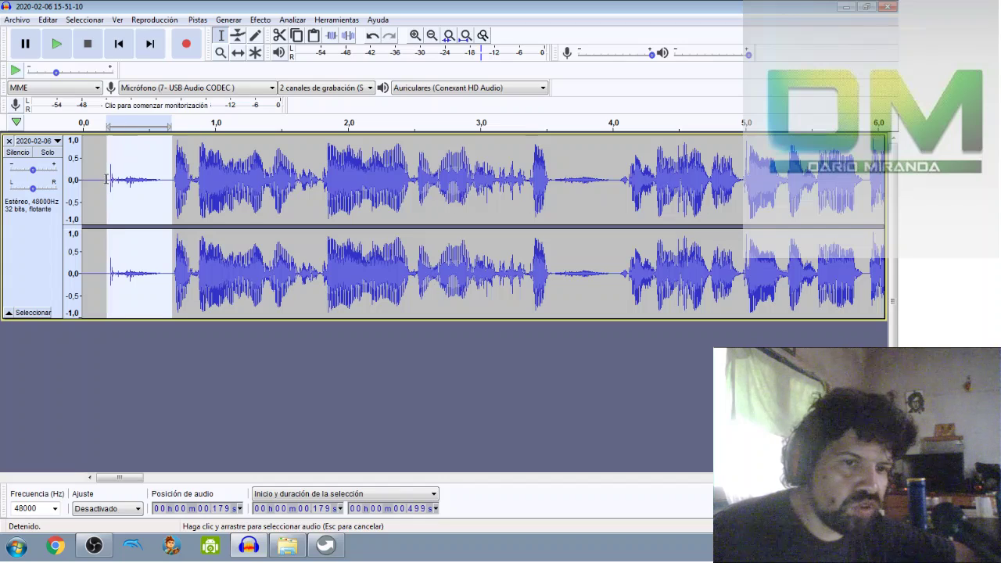
click(48, 20)
mouse_move(141, 141)
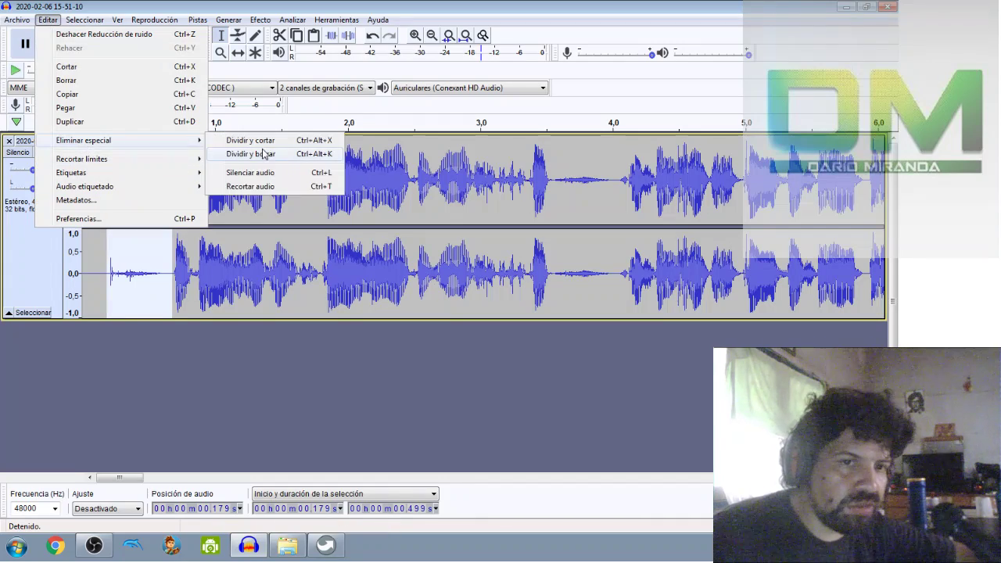
click(265, 155)
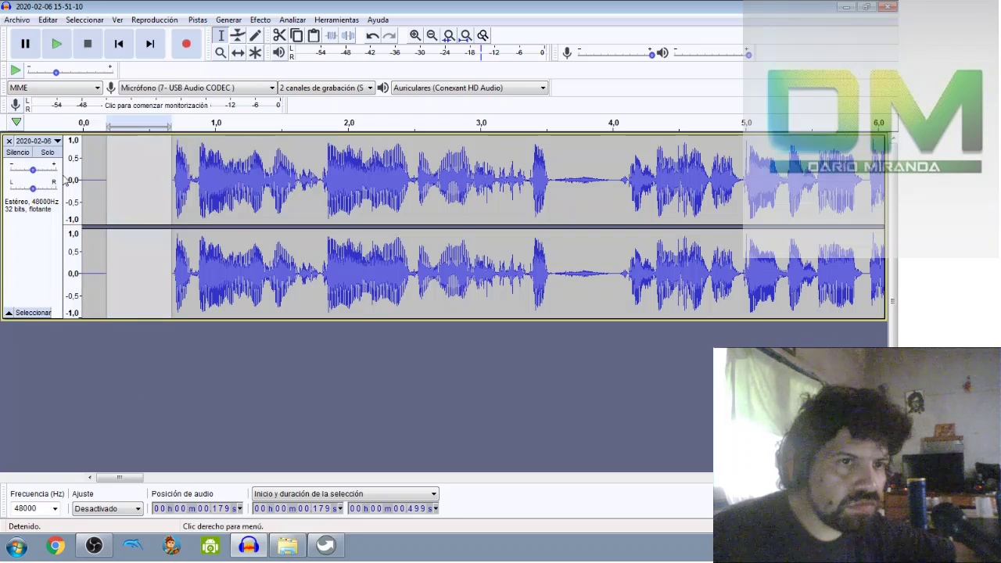
Step: Select the whole track, play it from the beginning and stop after the opening
click(53, 259)
click(58, 44)
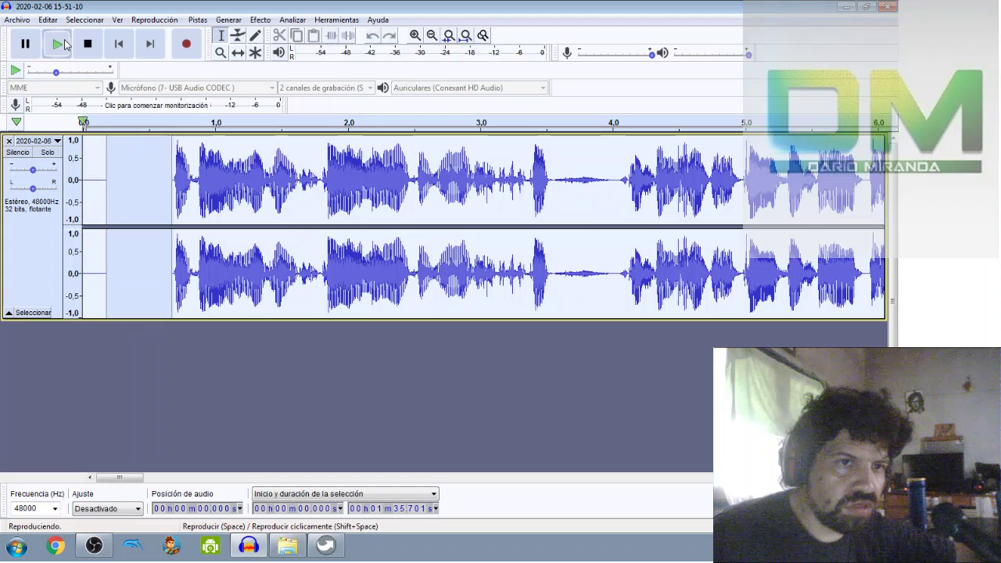
click(86, 43)
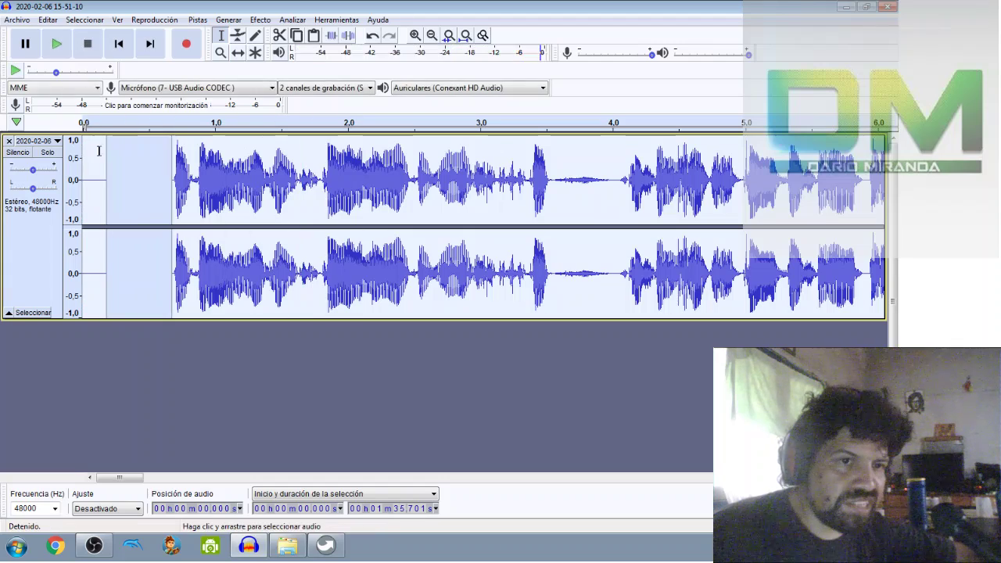
Step: Split-delete the leftover fragment at the very beginning of the track, selecting from 0 s for about 0.23 s
drag(110, 233, 23, 297)
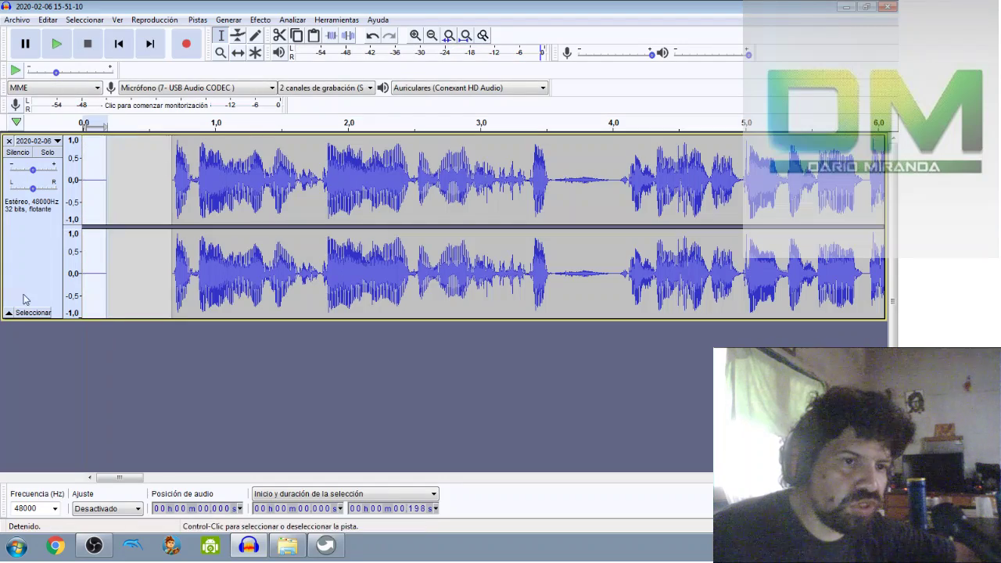
click(129, 186)
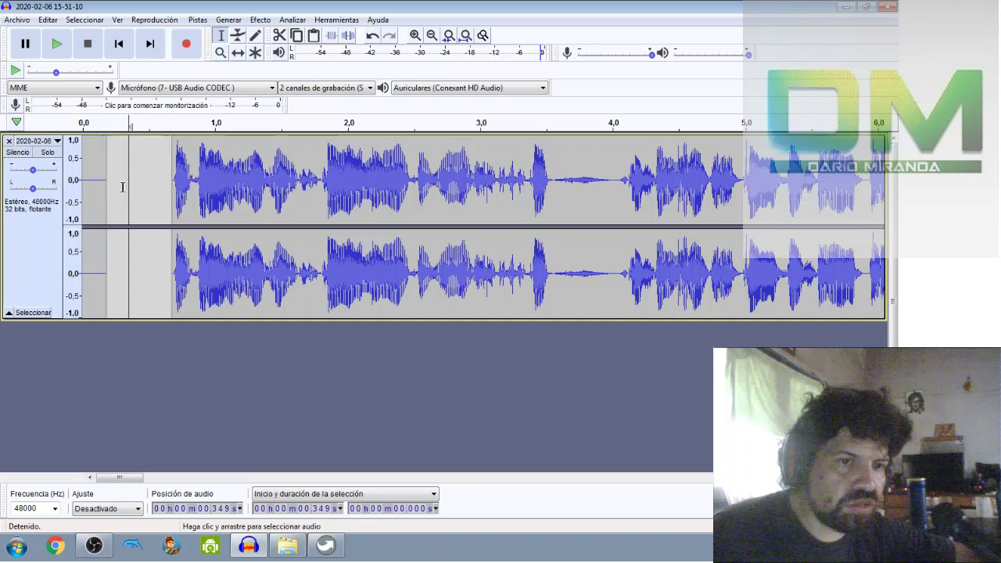
drag(114, 172, 74, 176)
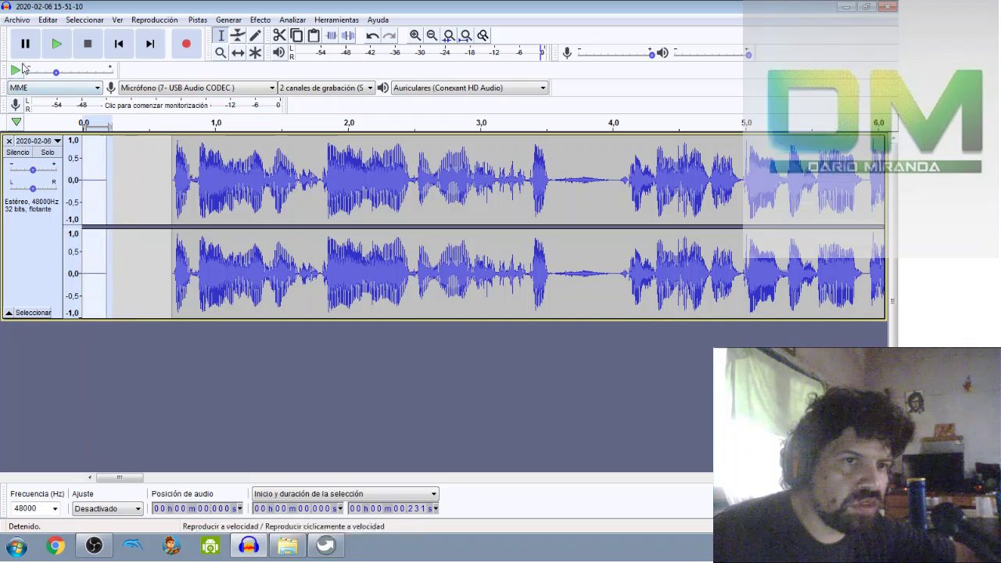
click(47, 20)
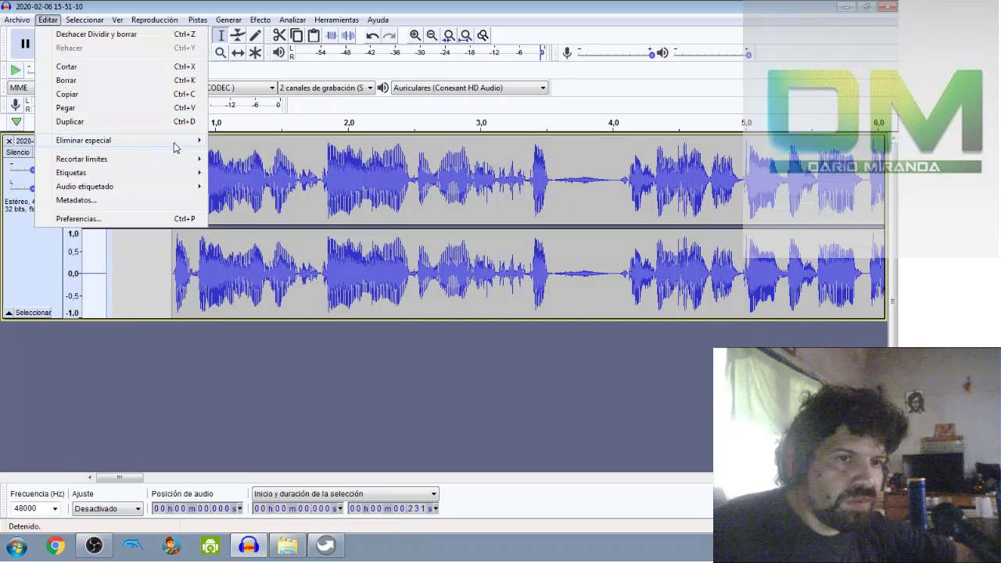
mouse_move(176, 143)
click(241, 143)
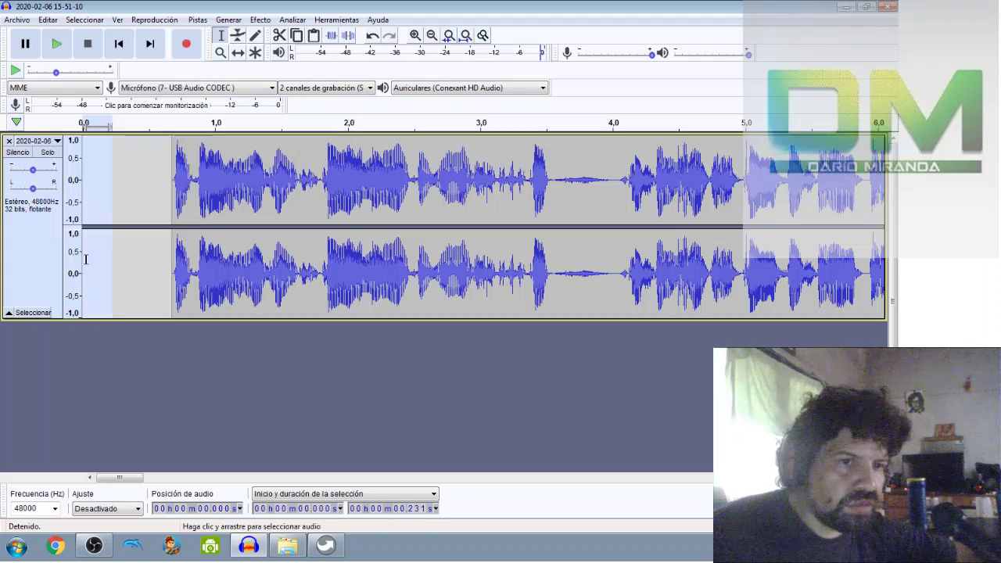
Step: Select the whole track, play it from the first word and pause after the first gap between phrases
click(37, 270)
click(56, 45)
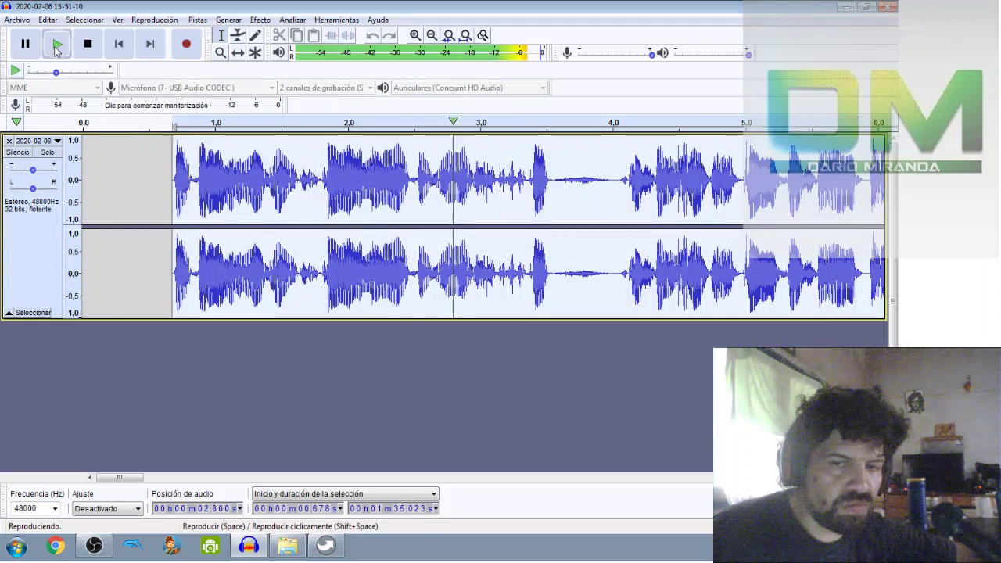
double_click(56, 45)
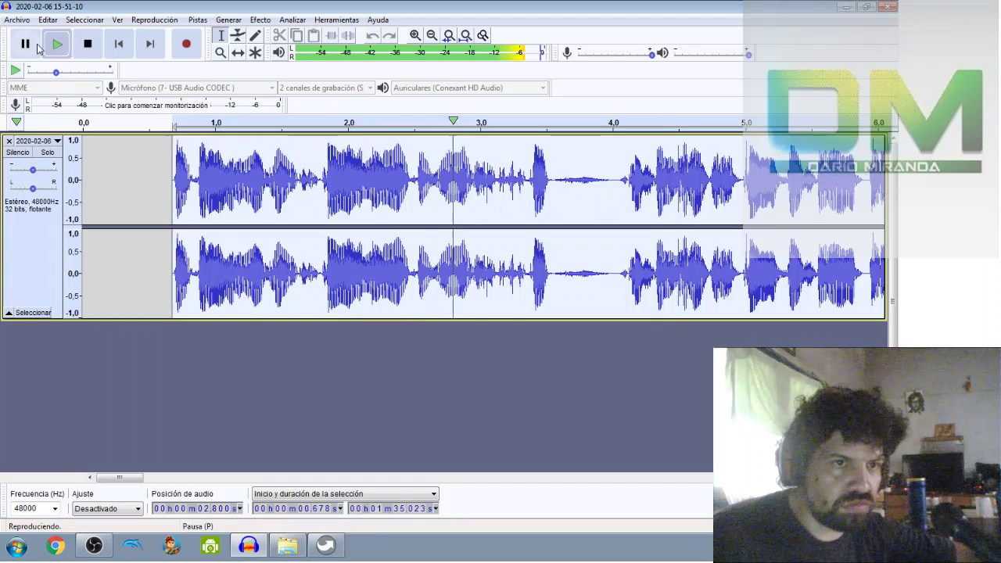
click(26, 45)
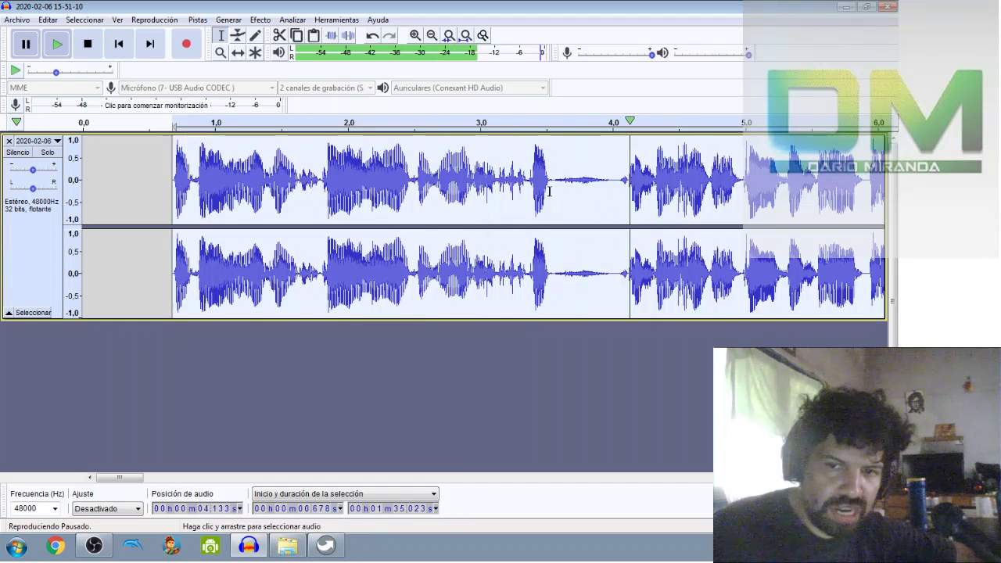
Step: Try silencing the noise in the gap starting at about 3.58 s, about 0.47 s long, and undo the silencing
drag(558, 182, 621, 184)
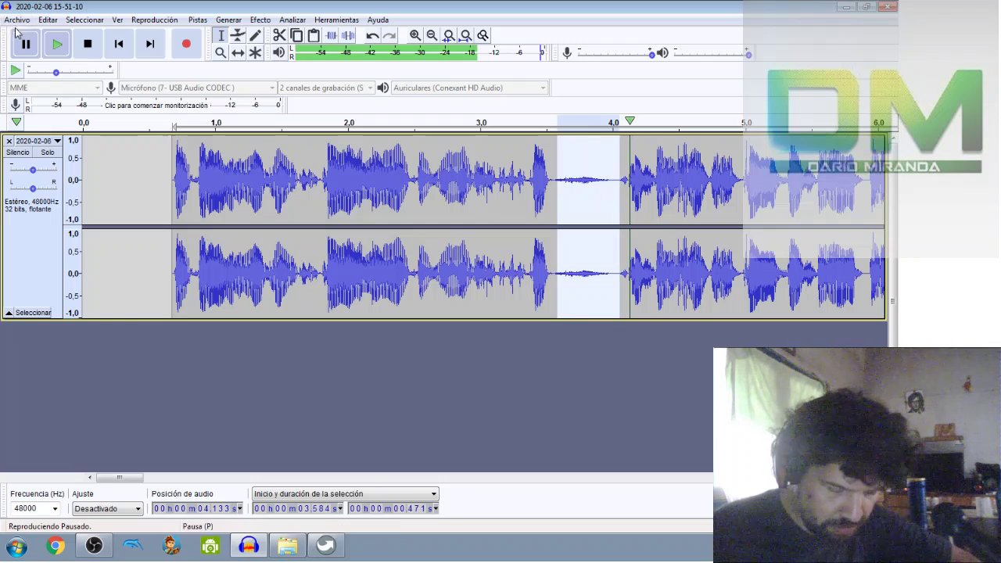
click(48, 20)
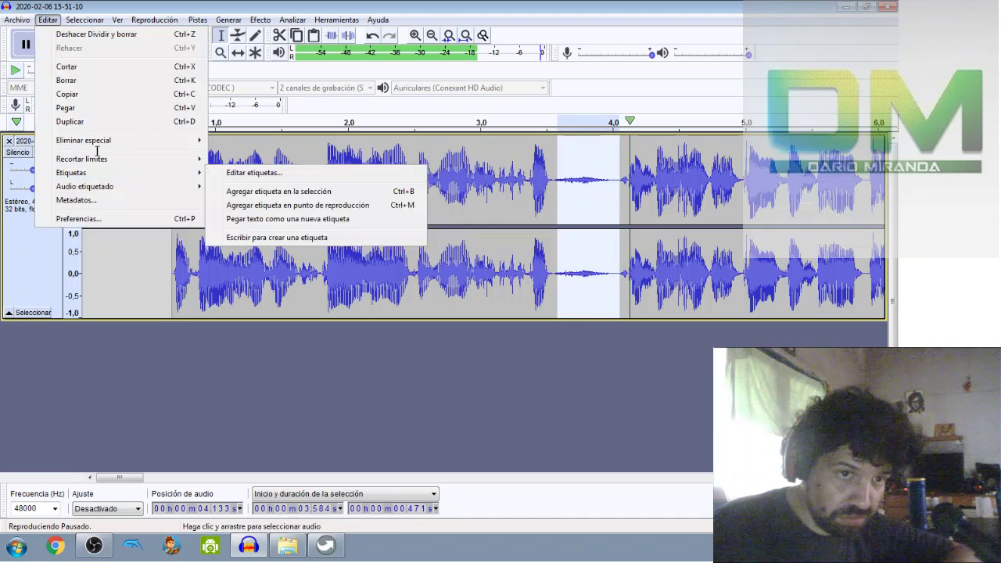
mouse_move(176, 144)
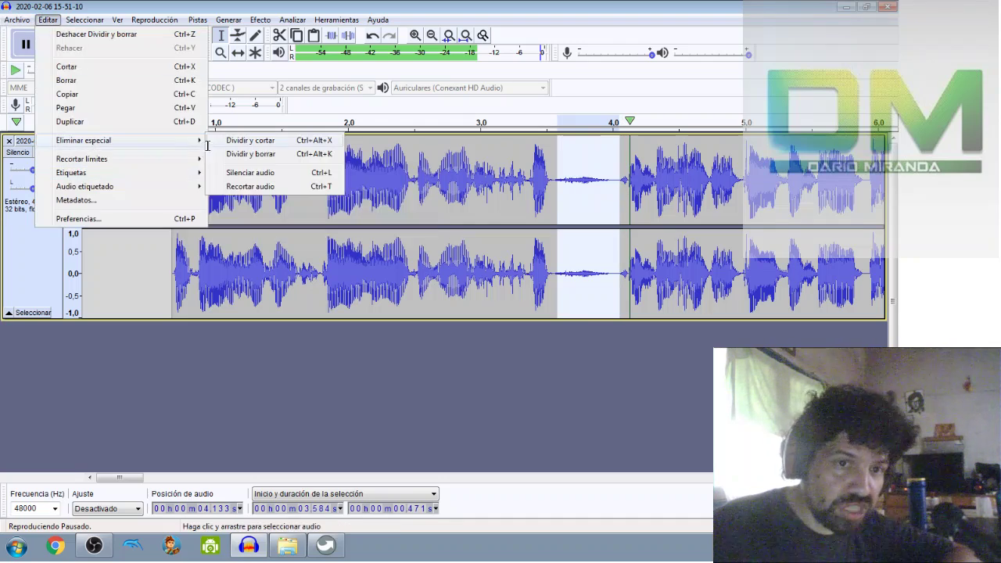
click(250, 154)
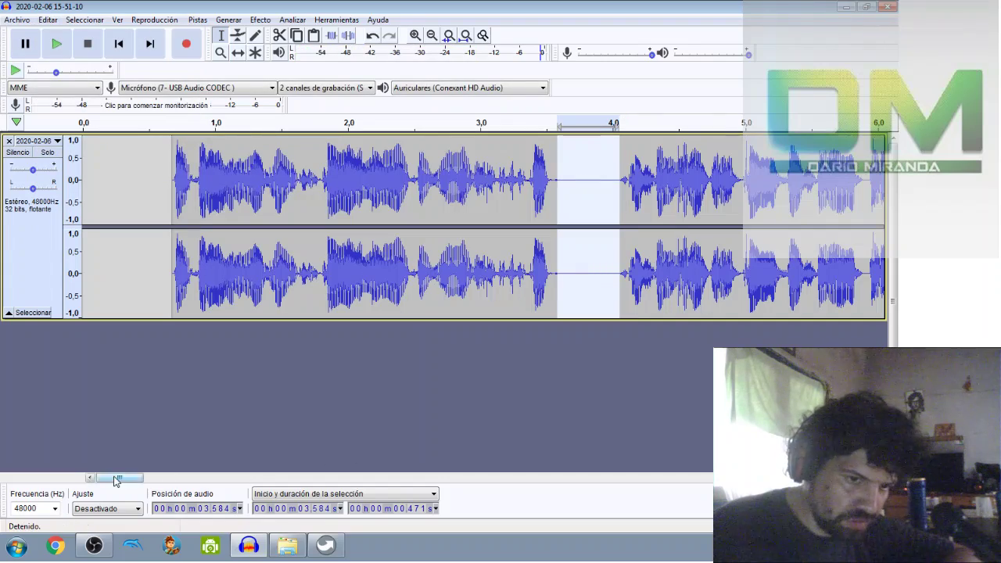
drag(116, 479, 87, 475)
click(47, 19)
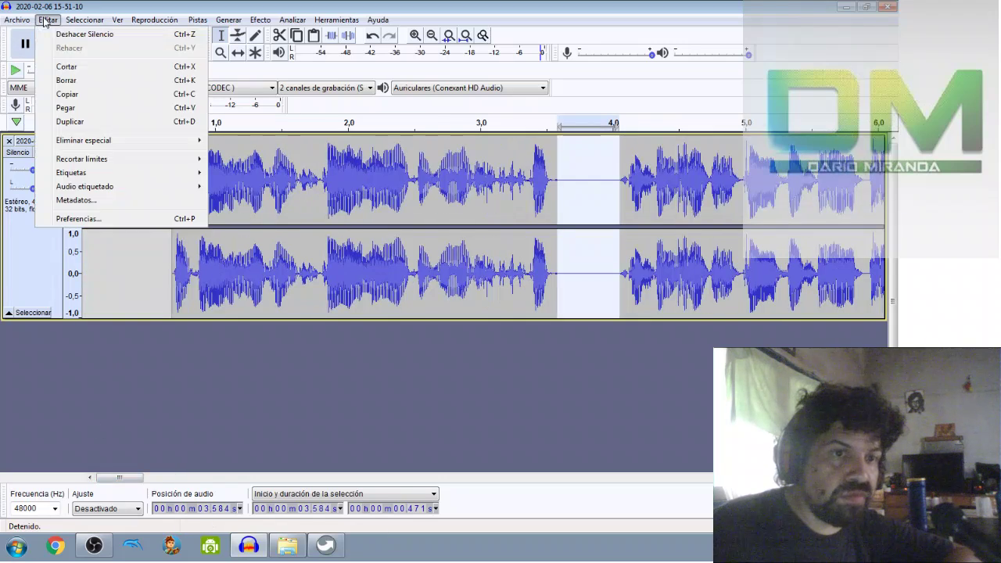
click(54, 34)
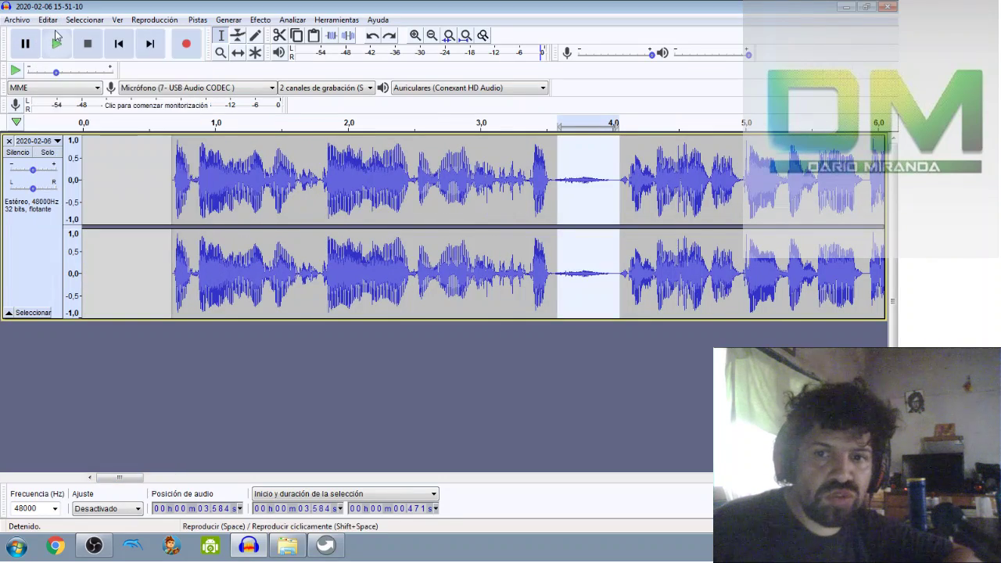
Step: Try amplifying the selected gap noise at about 3.58 s by -3.6 dB and undo that amplification
click(252, 21)
click(309, 60)
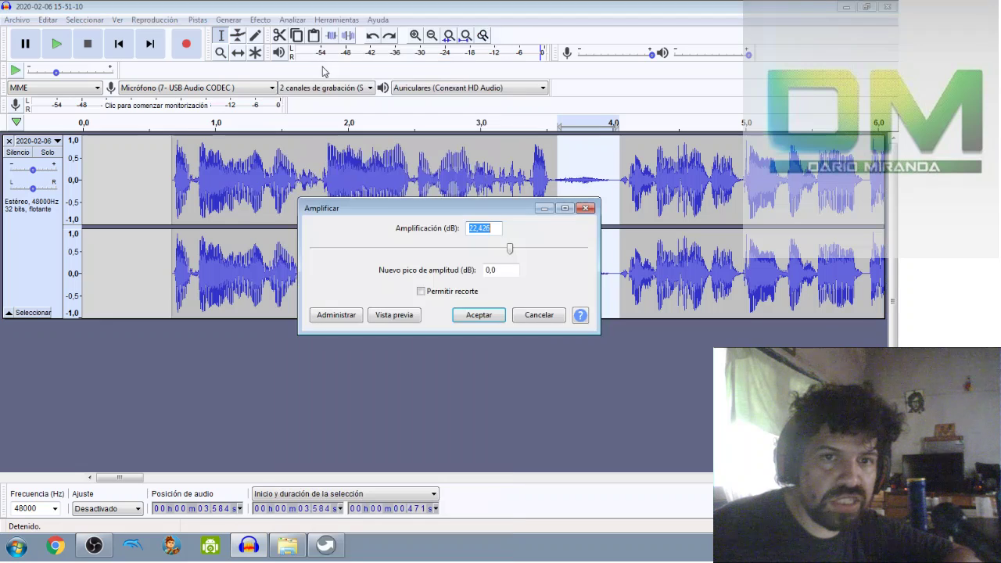
click(449, 249)
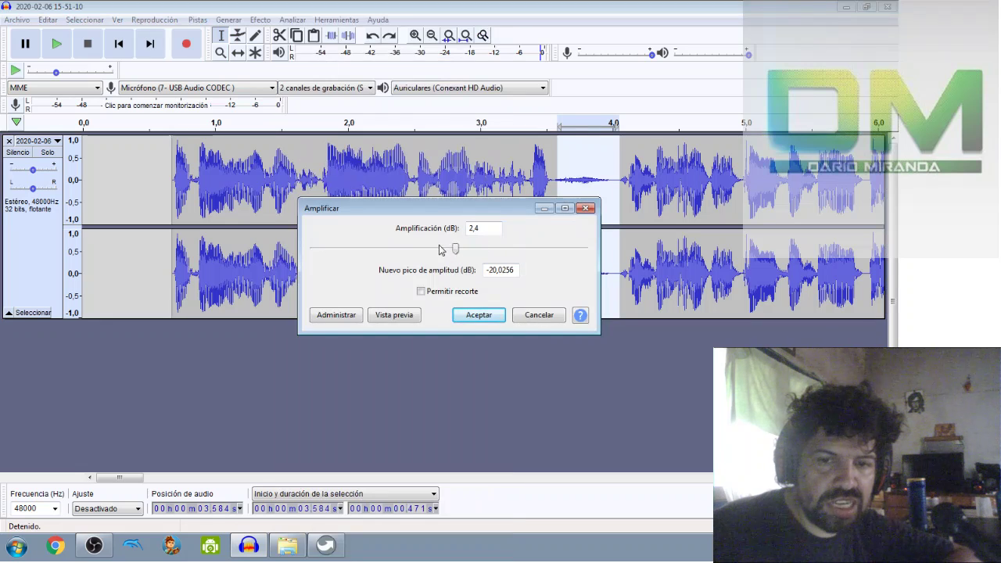
click(439, 249)
drag(458, 257, 444, 257)
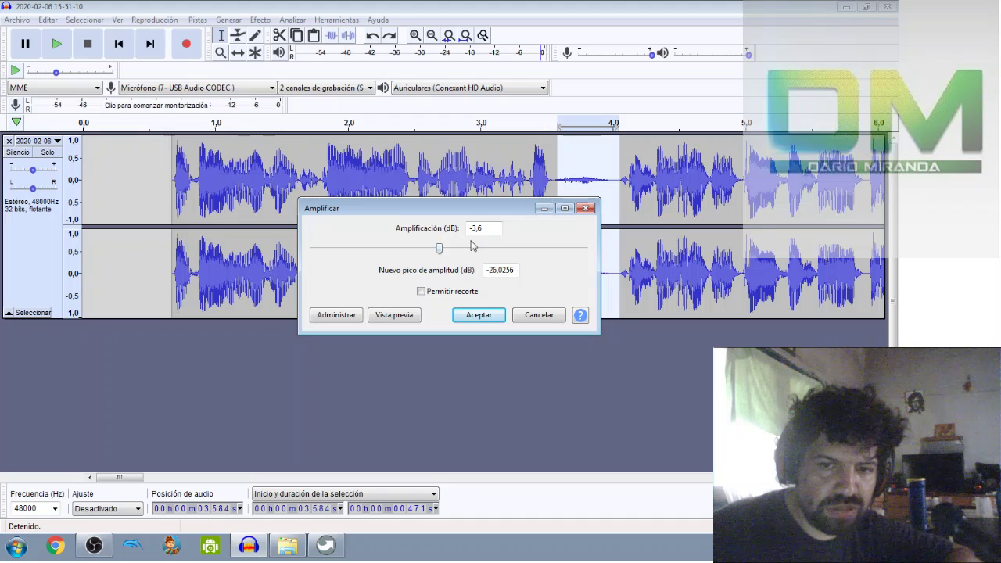
click(478, 315)
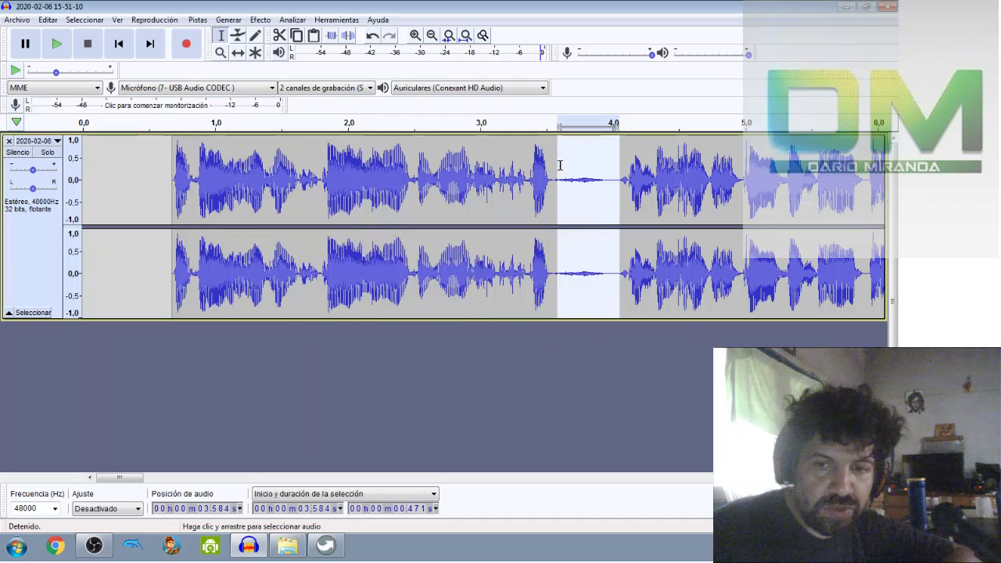
click(51, 21)
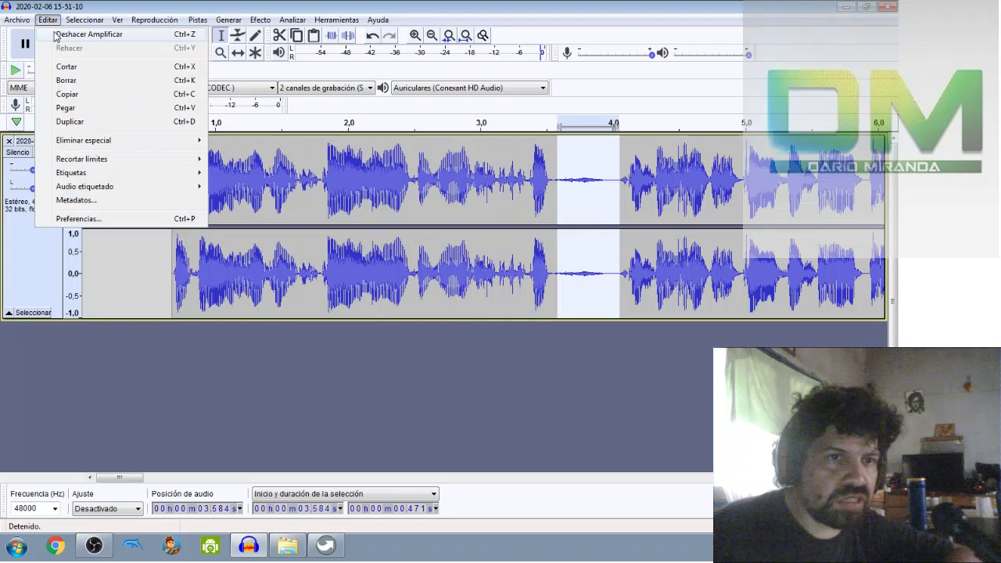
click(78, 35)
Step: Reduce the gap noise starting at about 3.58 s, about 0.47 s long, with Amplify set to -7.5 dB
click(261, 19)
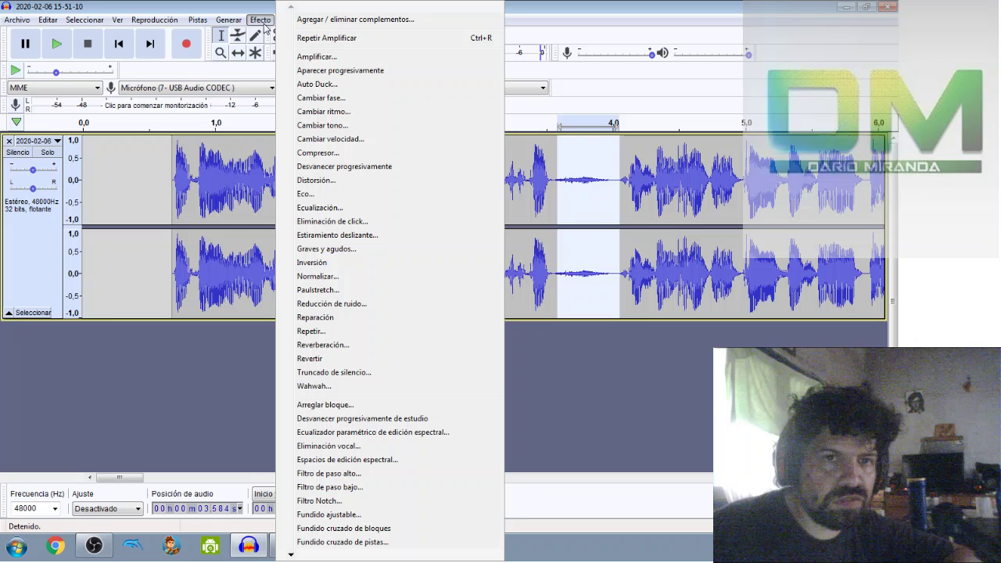
click(307, 62)
text(-7,6)
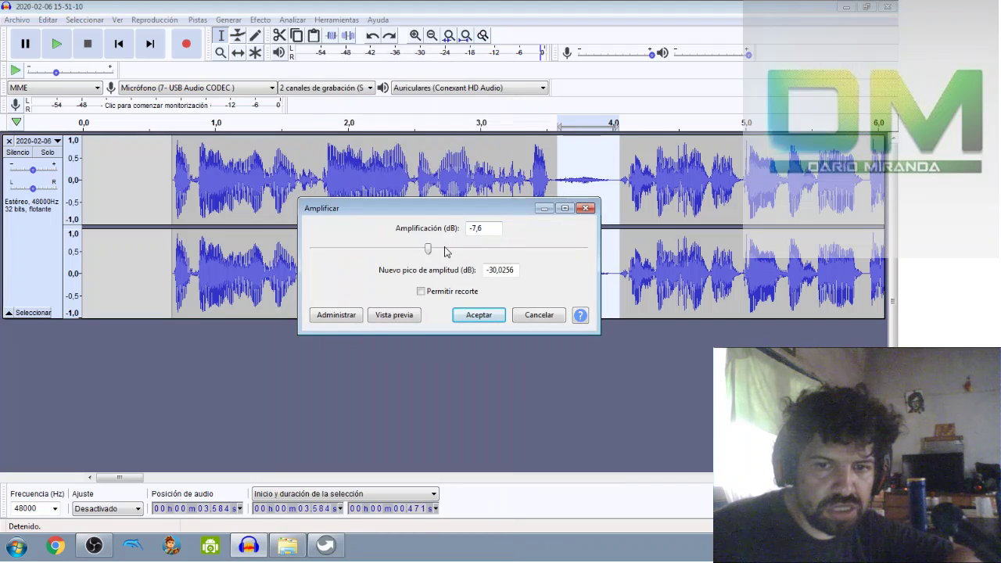
drag(446, 250, 433, 249)
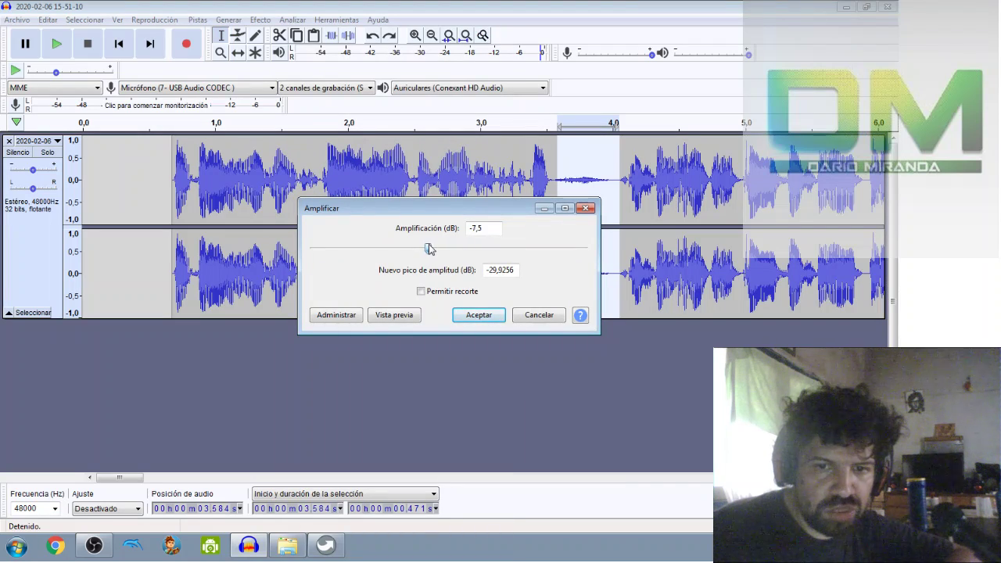
click(479, 314)
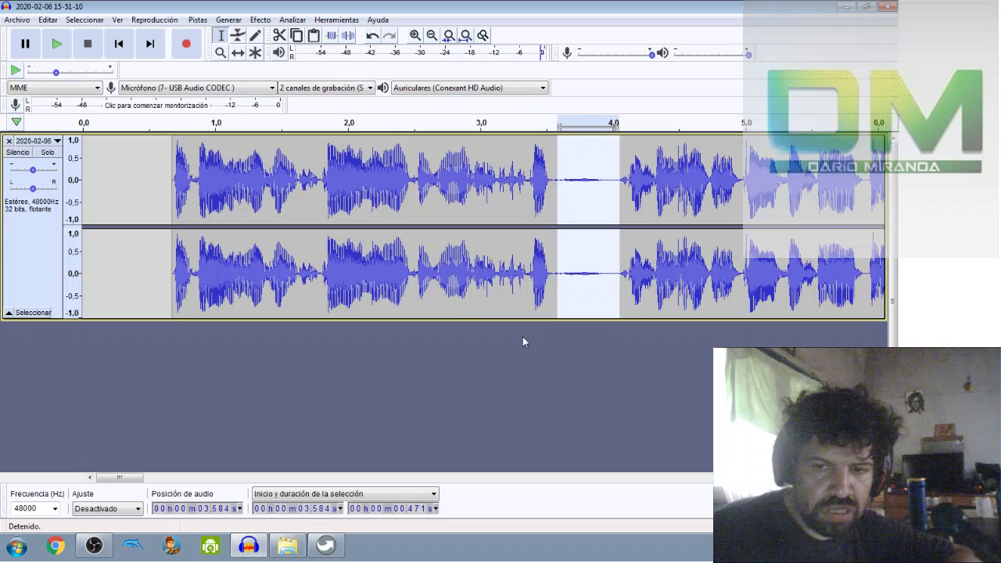
Step: Play the track from about 0.43 s through the attenuated gap to check how it sounds
click(140, 195)
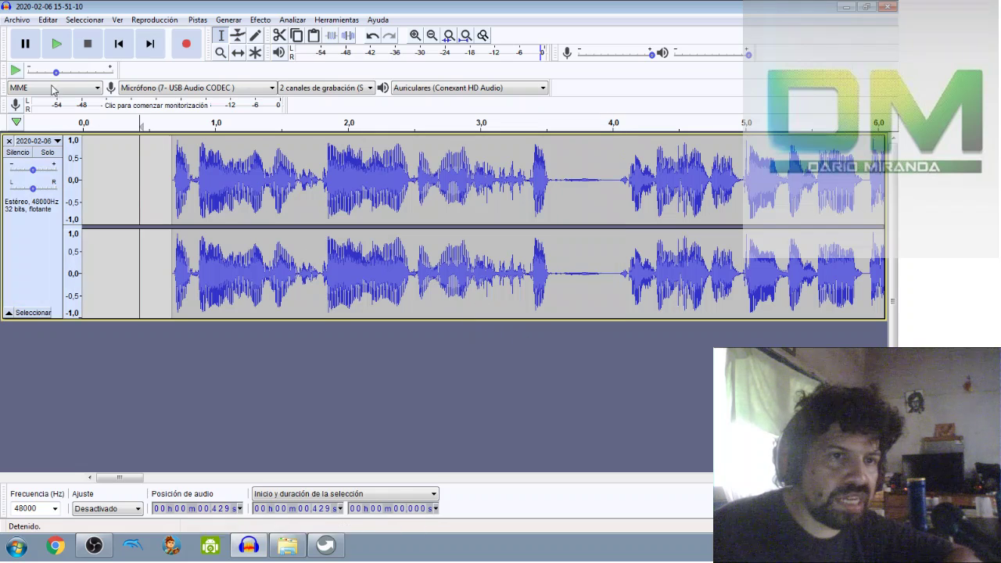
click(57, 47)
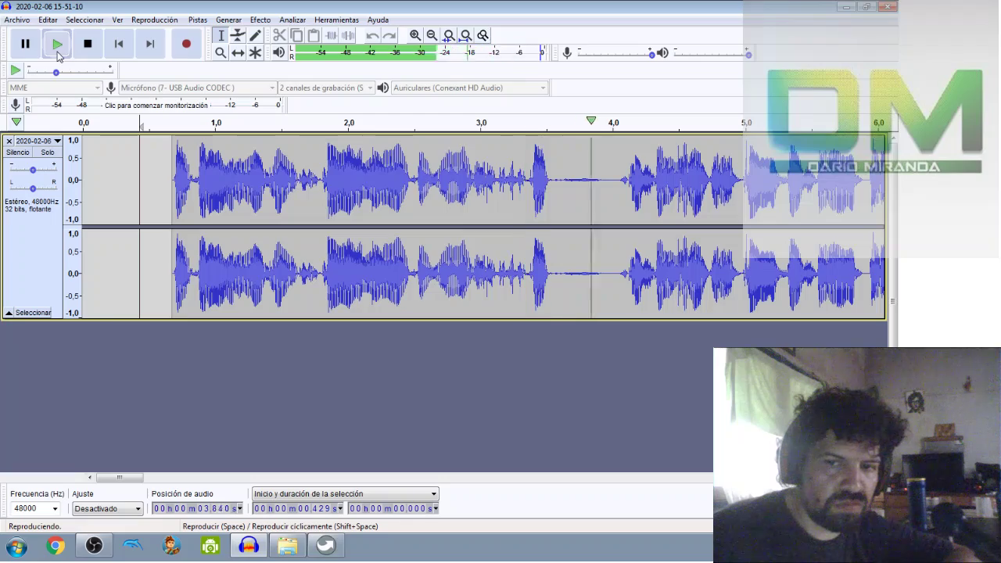
click(57, 47)
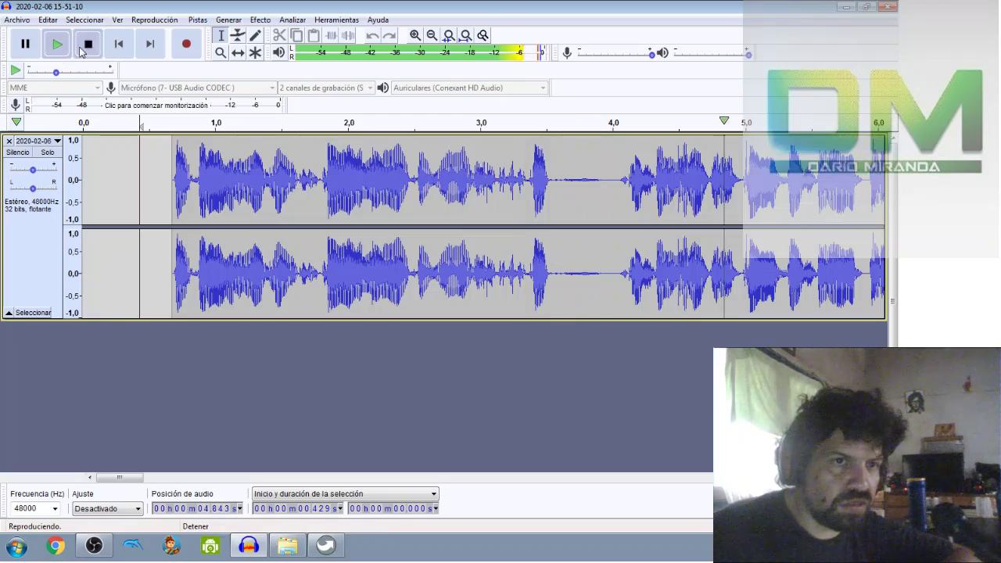
Step: Switch to OBS and select the first scene in the scene list
click(93, 547)
click(47, 364)
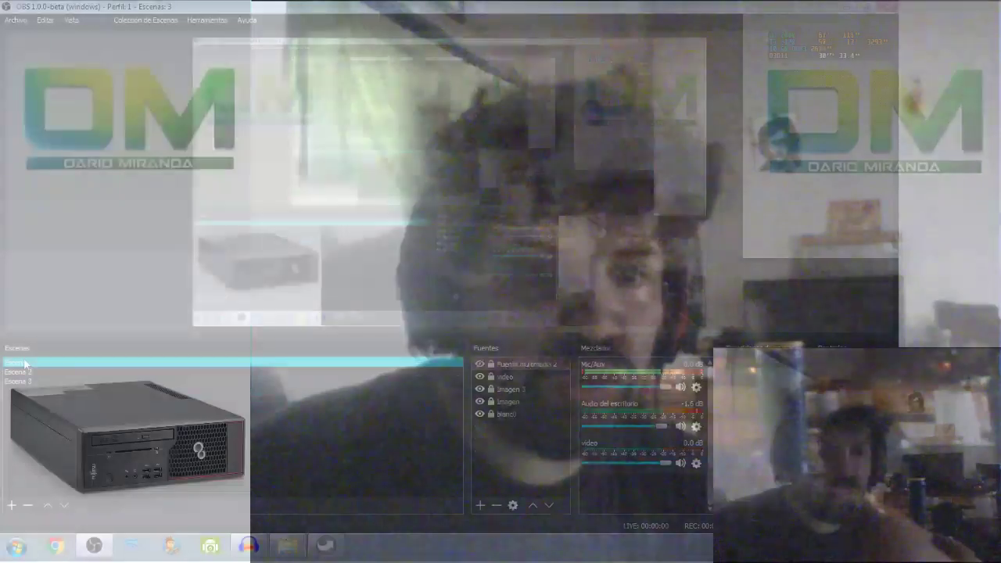